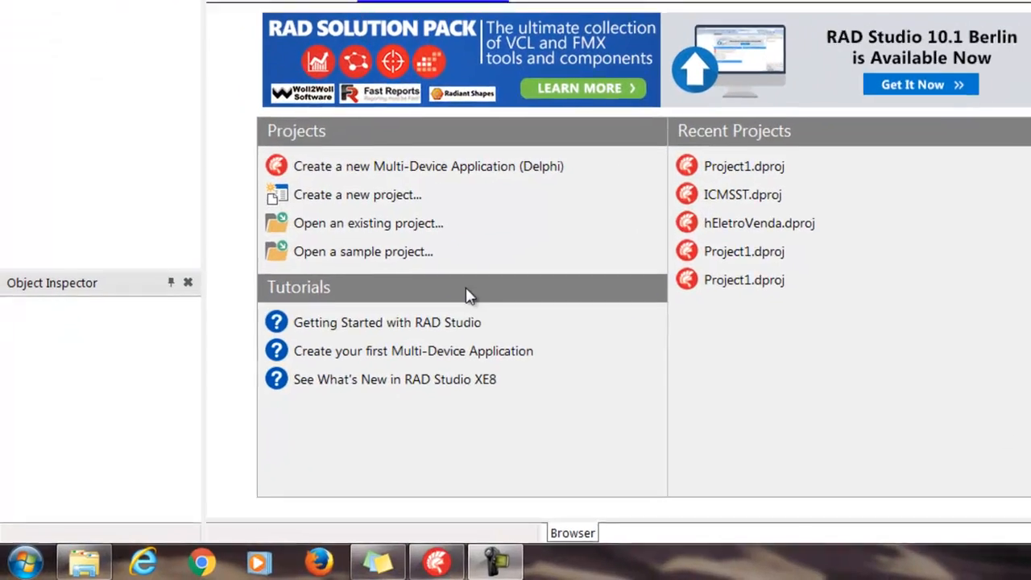
Launch the Android AVD Manager from the Android SDKs tools of Embarcadero RAD Studio XE8
{"action": "left_click", "coordinate": [20, 566]}
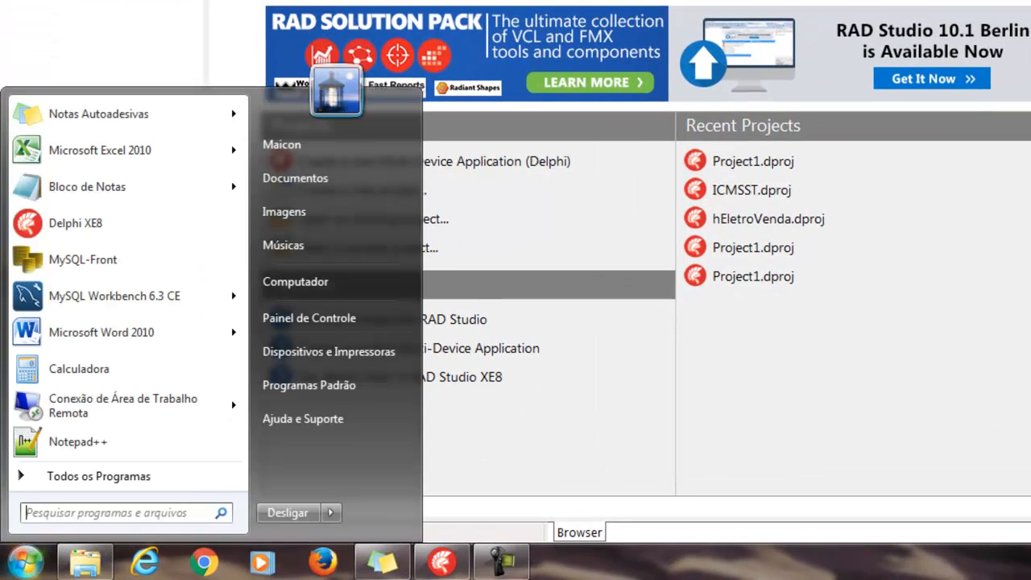
{"action": "left_click", "coordinate": [56, 476]}
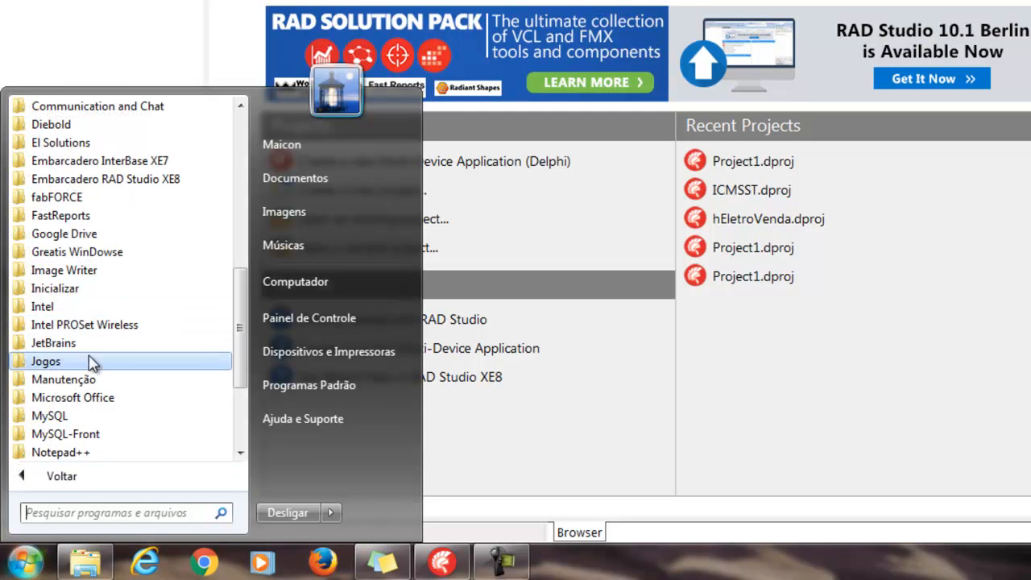
{"action": "left_click", "coordinate": [129, 178]}
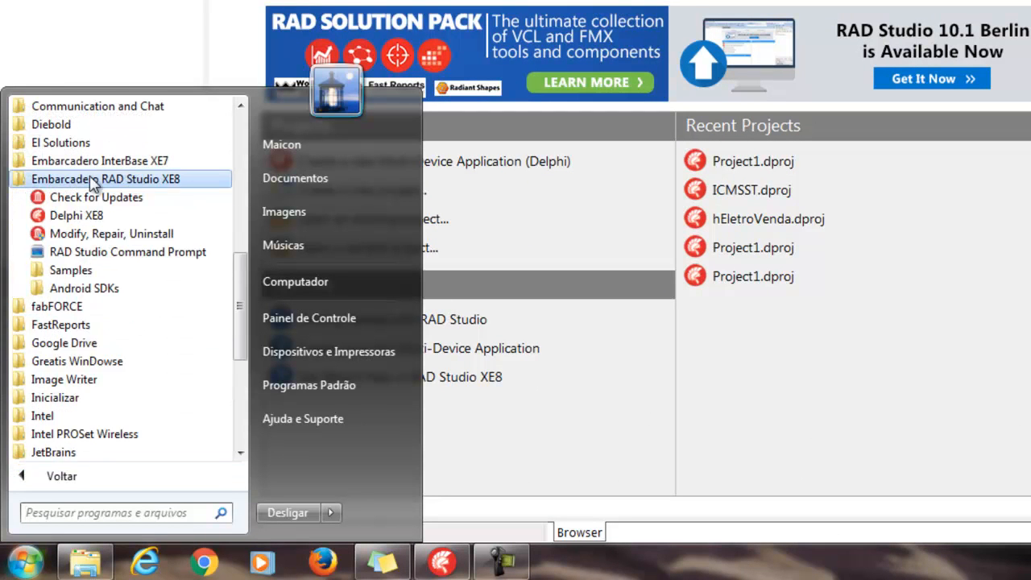
{"action": "left_click", "coordinate": [81, 288]}
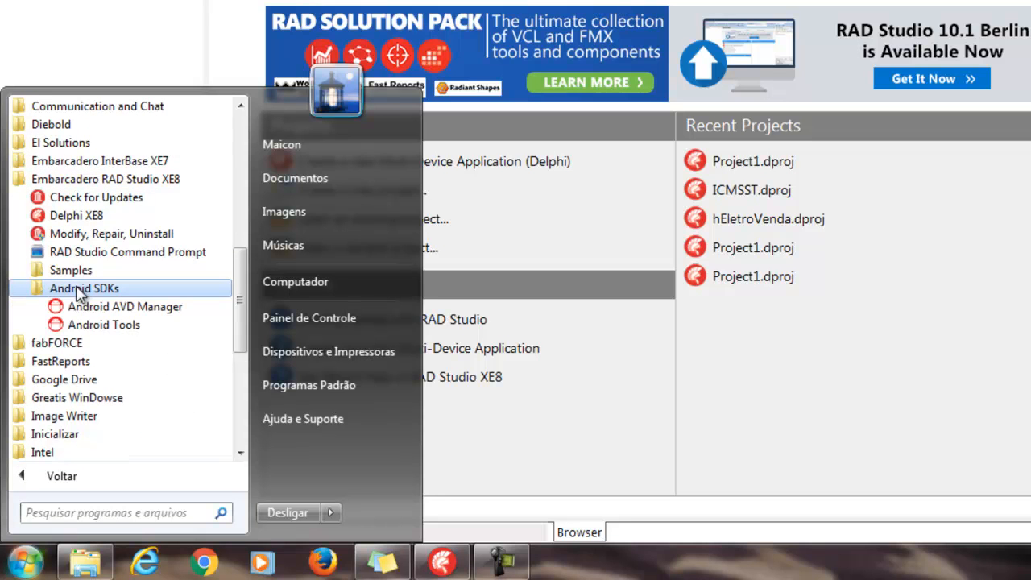
{"action": "left_click", "coordinate": [145, 310]}
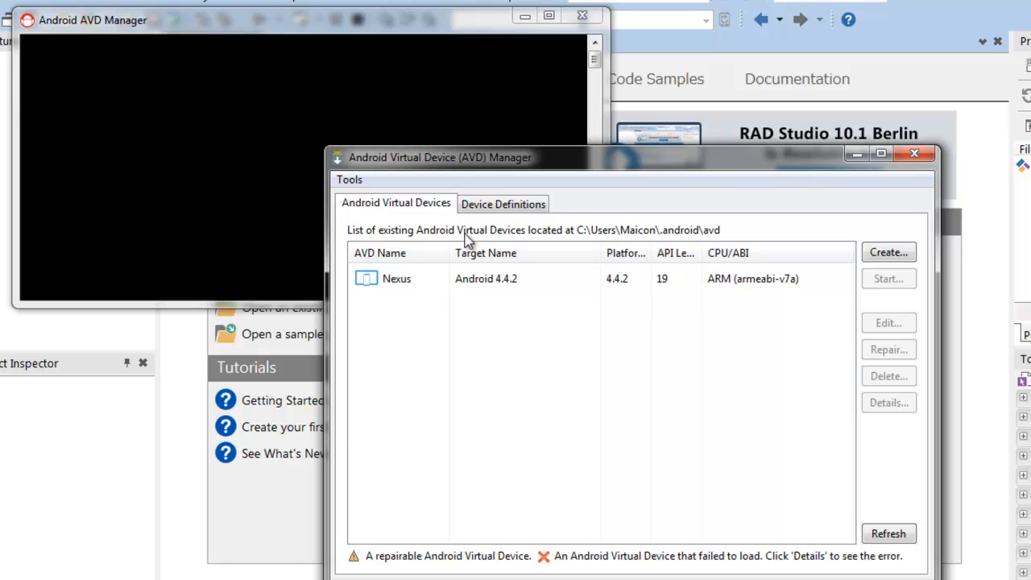
Begin creating a new Android virtual device and name it dispositivo1
{"action": "left_click", "coordinate": [423, 278]}
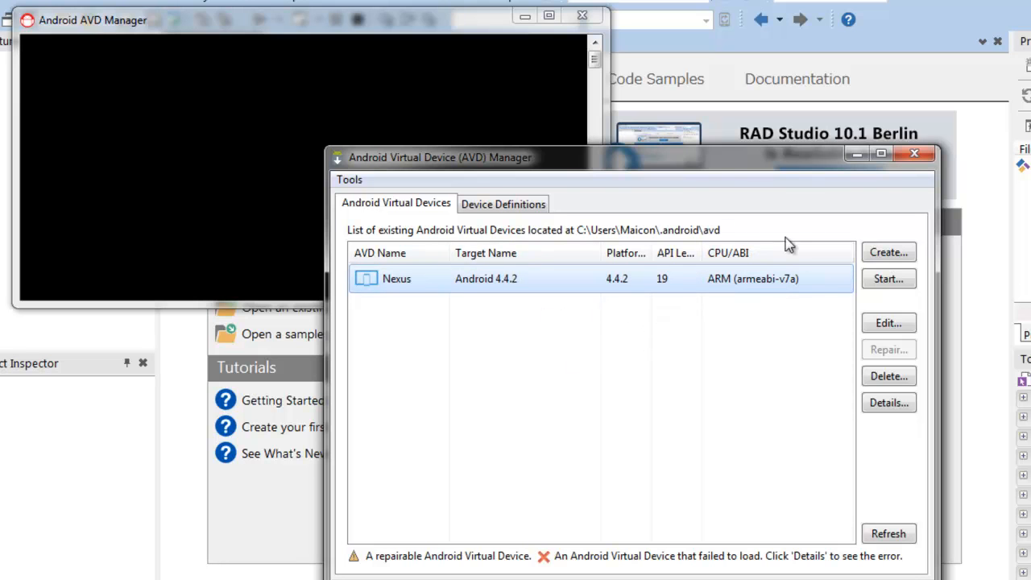
{"action": "left_click", "coordinate": [888, 253]}
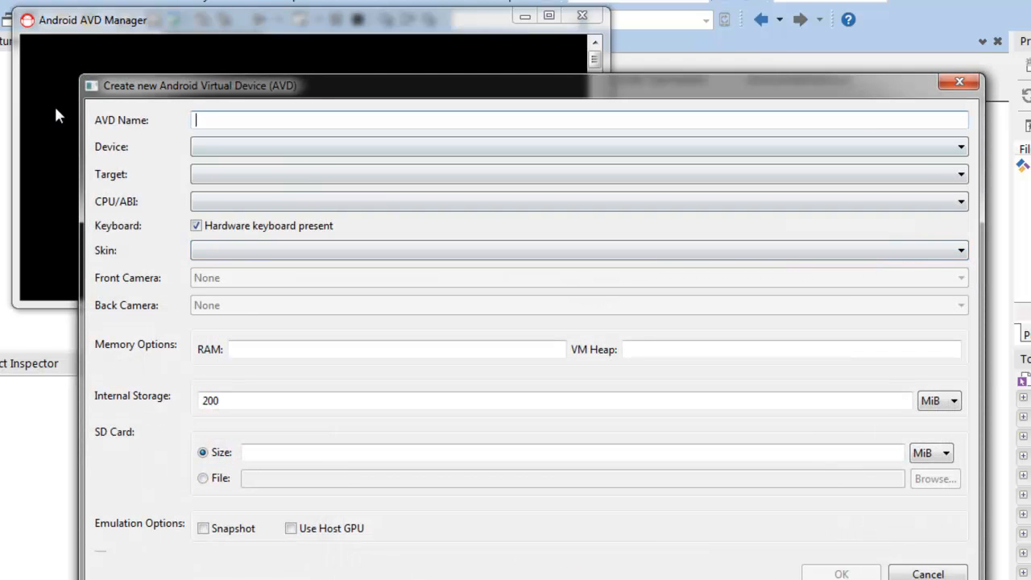
{"action": "left_click_drag", "start_coordinate": [182, 89], "coordinate": [248, 72]}
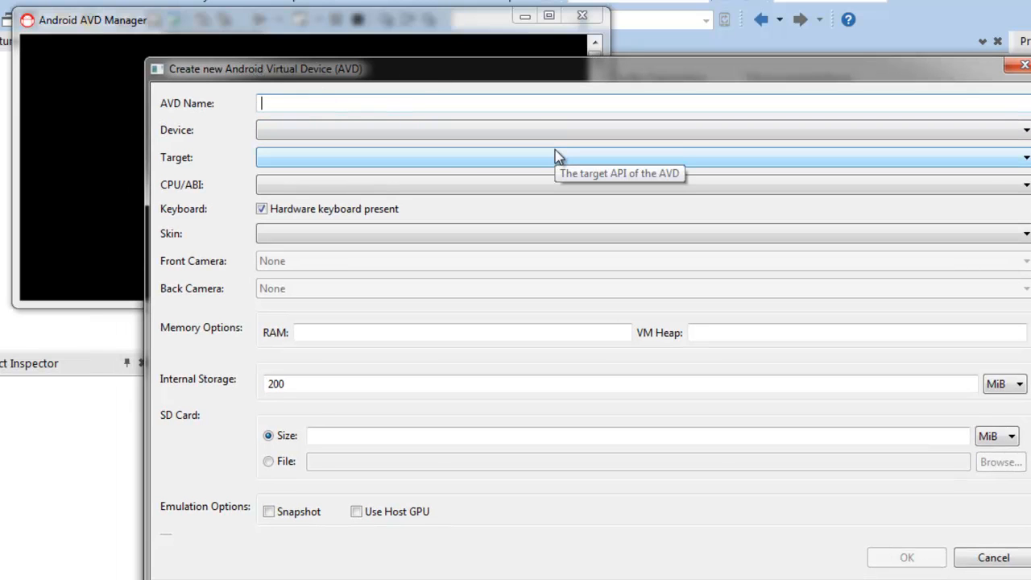
{"action": "type", "text": "dispositivo1"}
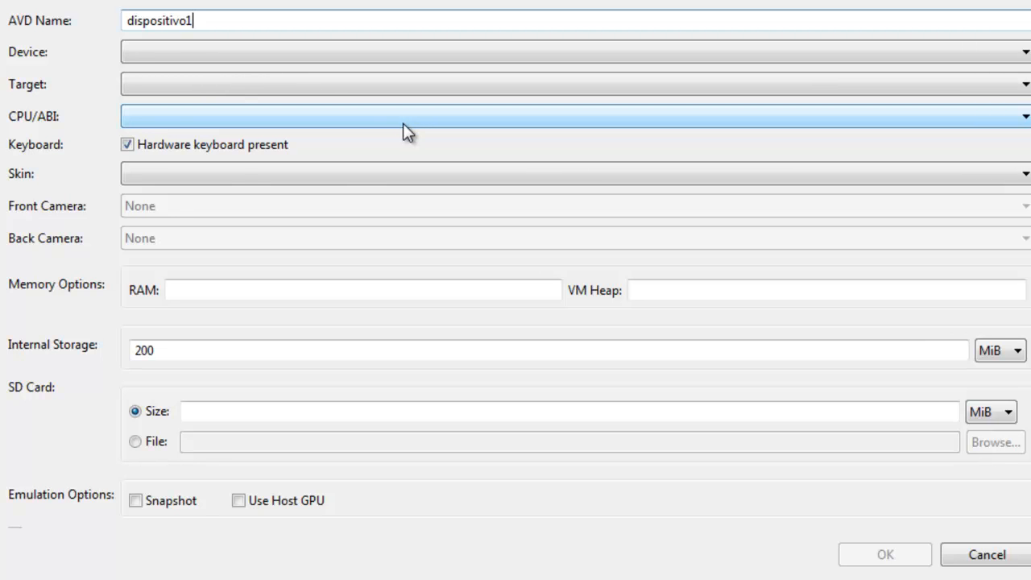
Browse the available device models and choose Nexus One (3.7", 480 × 800: hdpi) for the virtual device
{"action": "left_click", "coordinate": [204, 50]}
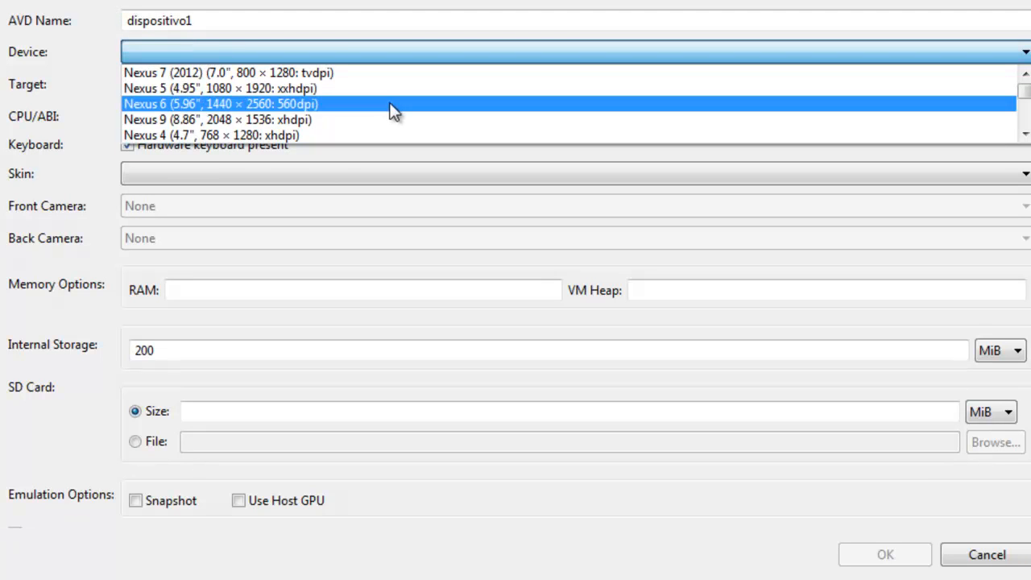
{"action": "scroll", "coordinate": [274, 75], "scroll_direction": "down", "scroll_amount": 2}
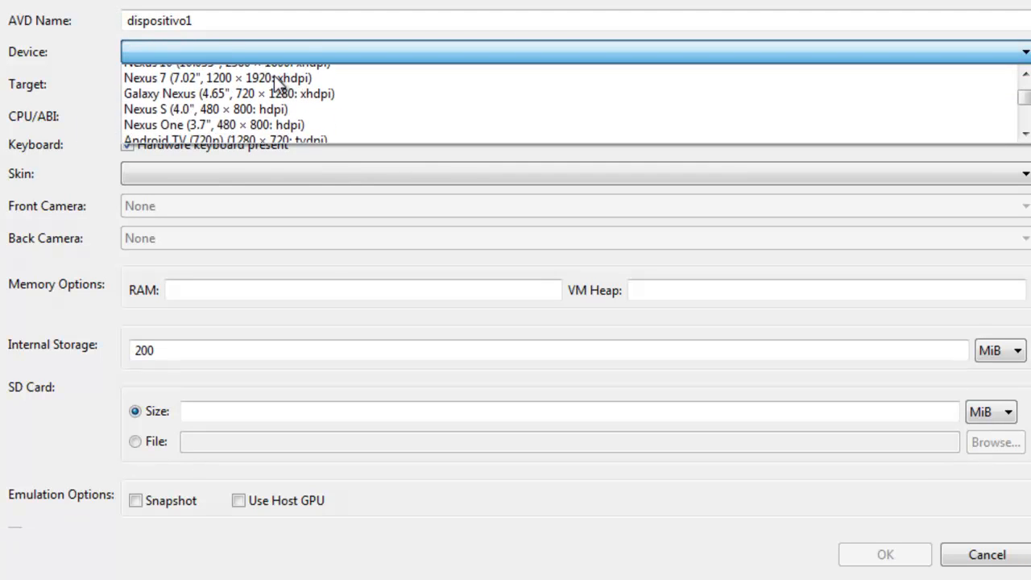
{"action": "scroll", "coordinate": [363, 94], "scroll_direction": "up", "scroll_amount": 2}
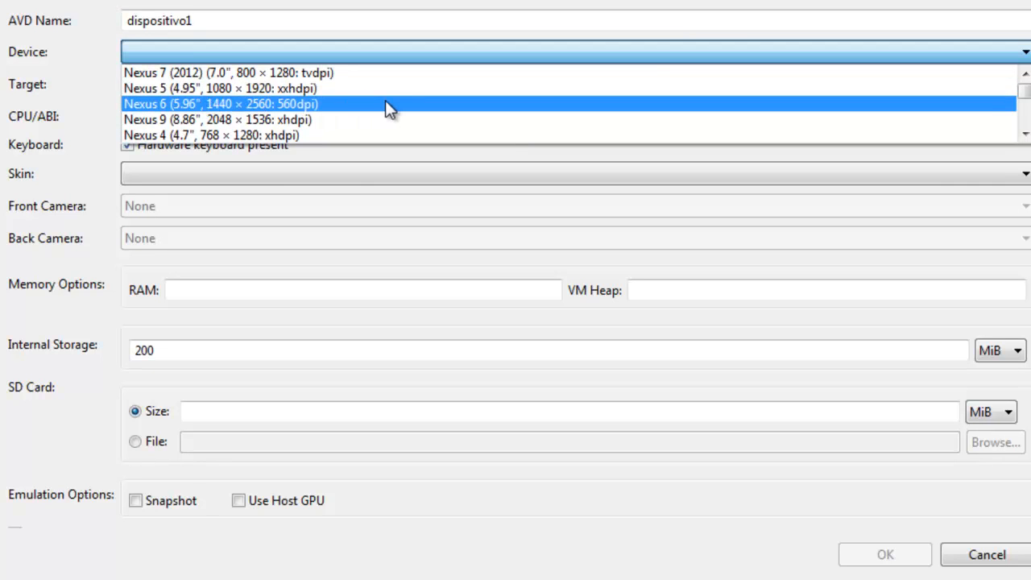
{"action": "scroll", "coordinate": [383, 97], "scroll_direction": "down", "scroll_amount": 1}
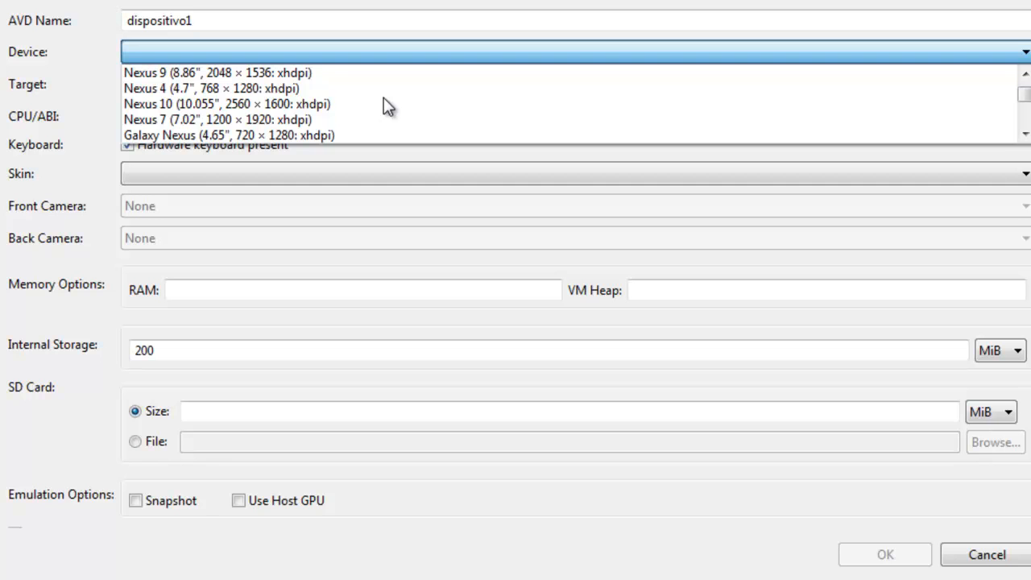
{"action": "scroll", "coordinate": [383, 98], "scroll_direction": "down", "scroll_amount": 1}
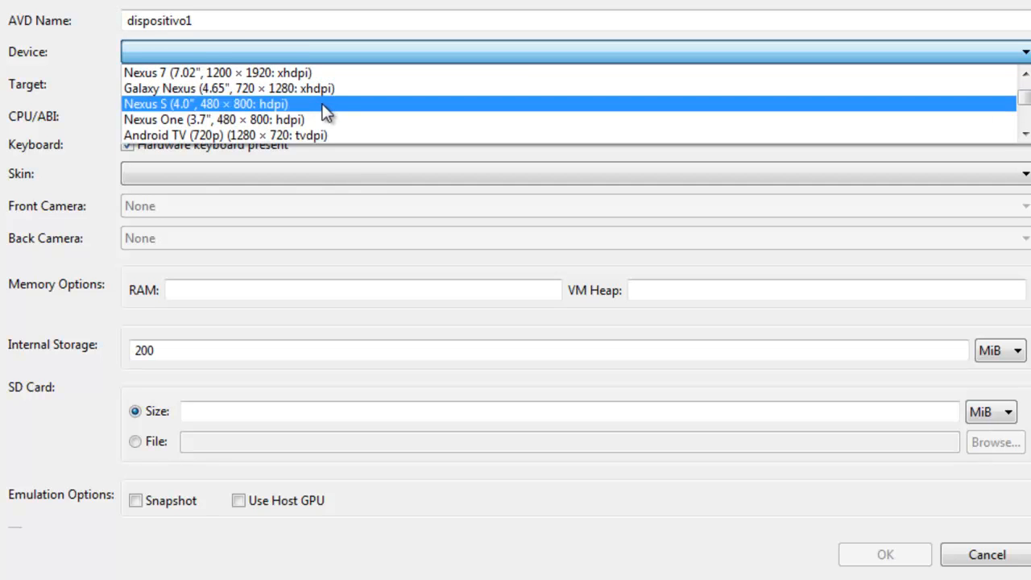
{"action": "scroll", "coordinate": [326, 113], "scroll_direction": "down", "scroll_amount": 1}
{"action": "scroll", "coordinate": [326, 113], "scroll_direction": "down", "scroll_amount": 5}
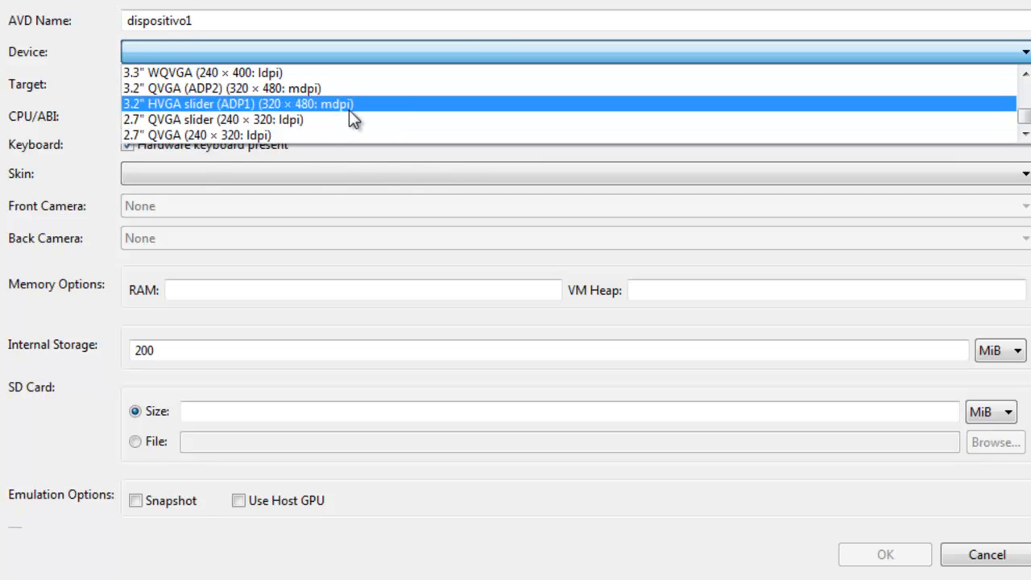
{"action": "scroll", "coordinate": [391, 116], "scroll_direction": "up", "scroll_amount": 3}
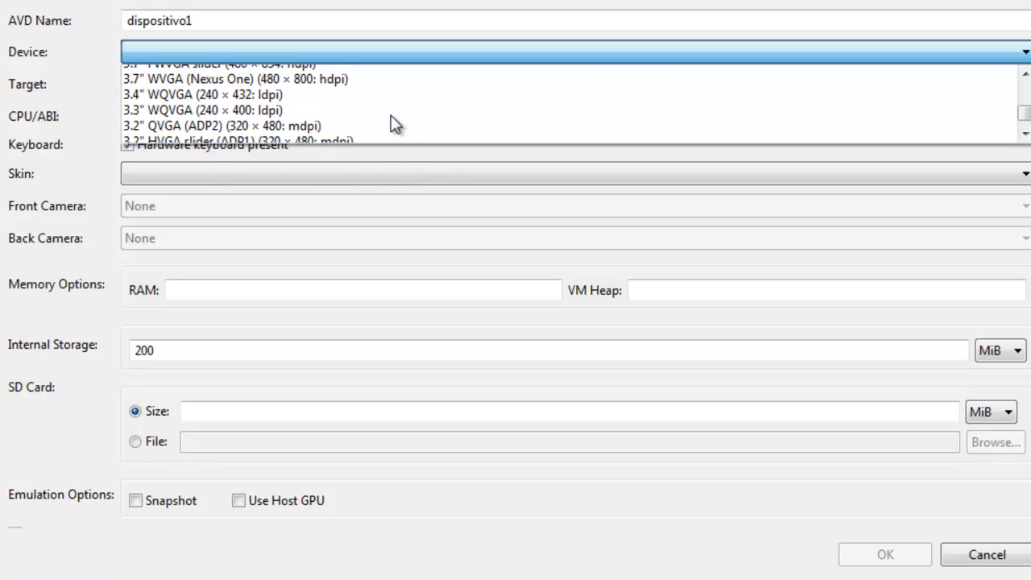
{"action": "scroll", "coordinate": [390, 115], "scroll_direction": "up", "scroll_amount": 3}
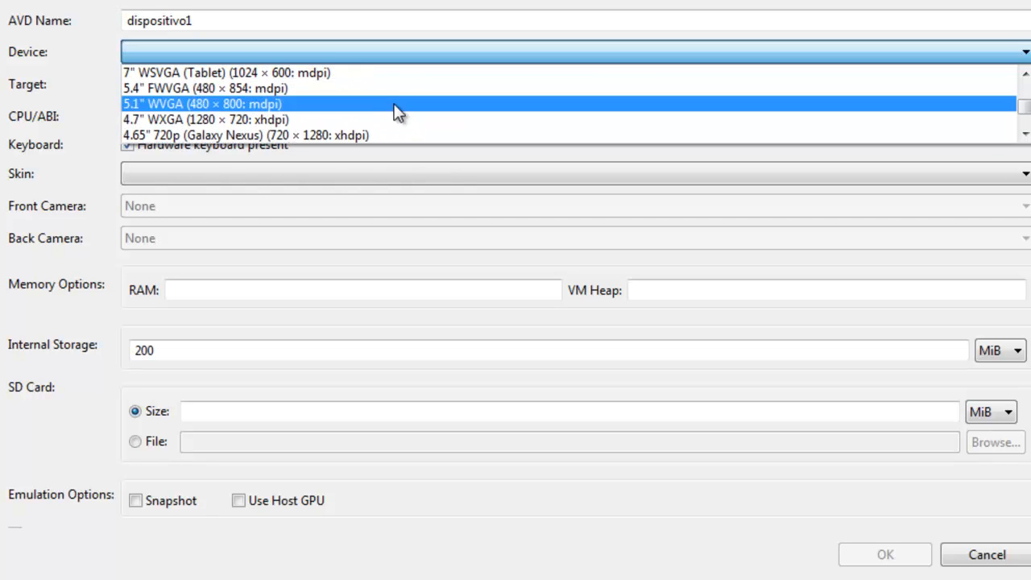
{"action": "scroll", "coordinate": [394, 100], "scroll_direction": "up", "scroll_amount": 3}
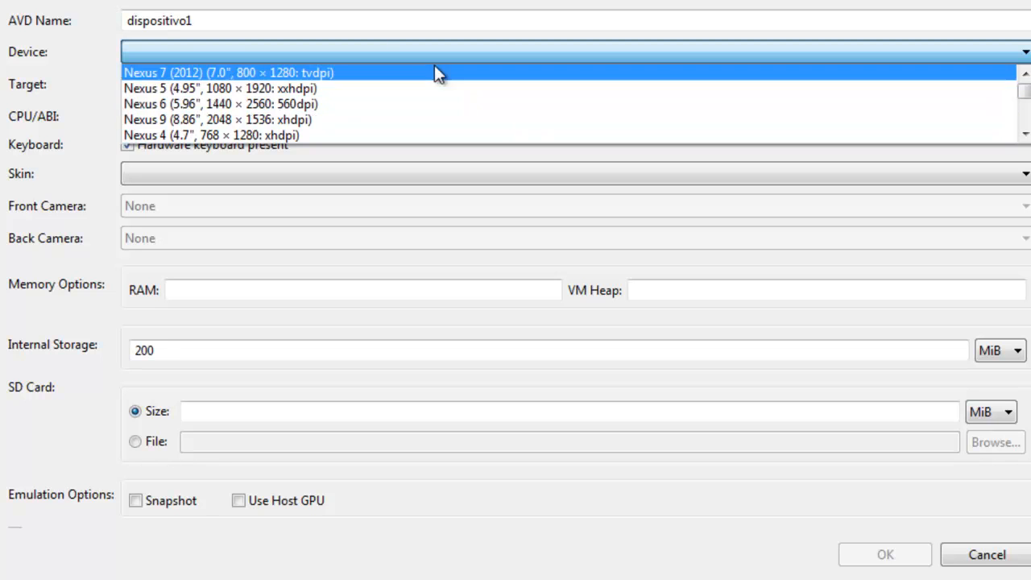
{"action": "scroll", "coordinate": [375, 105], "scroll_direction": "down", "scroll_amount": 2}
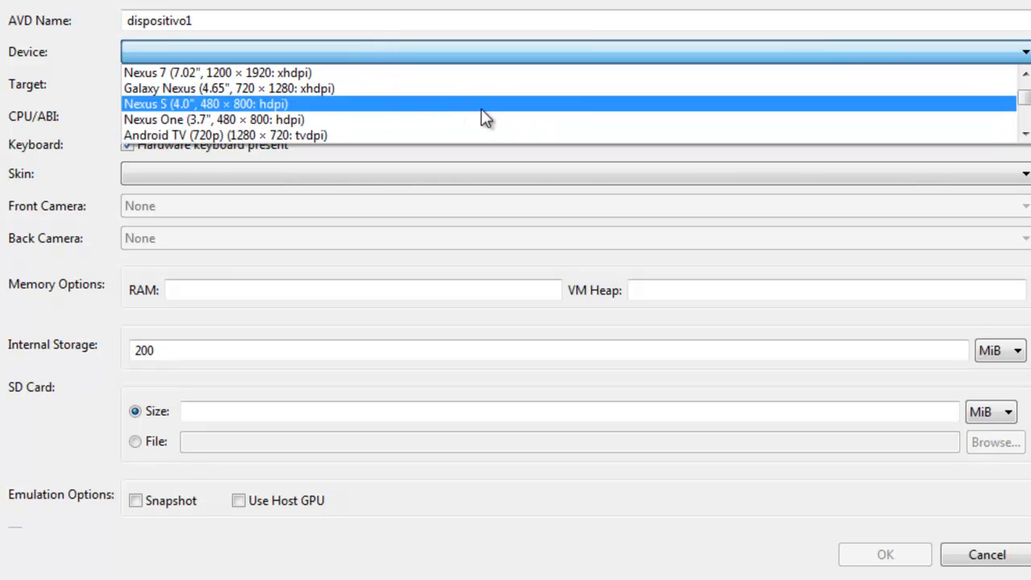
{"action": "left_click", "coordinate": [281, 121]}
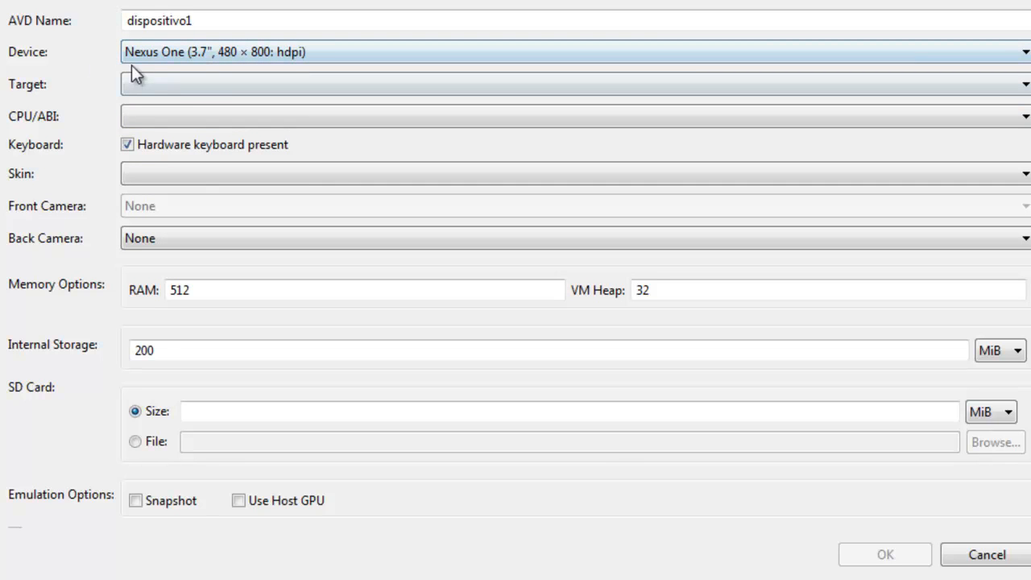
Set the target to Android 4.4.2 - API Level 19 and the CPU/ABI to ARM (armeabi-v7a)
{"action": "left_click", "coordinate": [174, 79]}
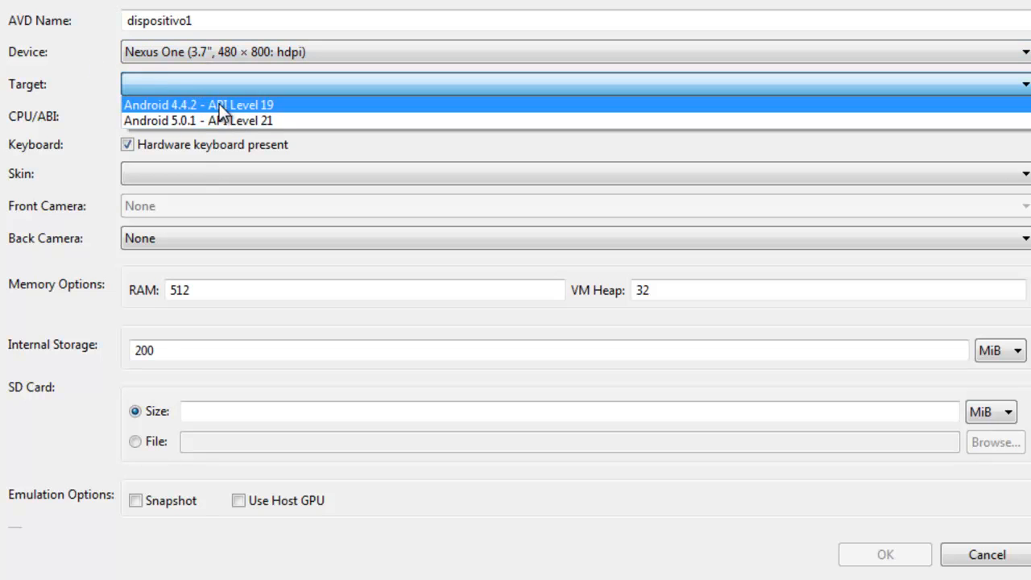
{"action": "left_click", "coordinate": [285, 105]}
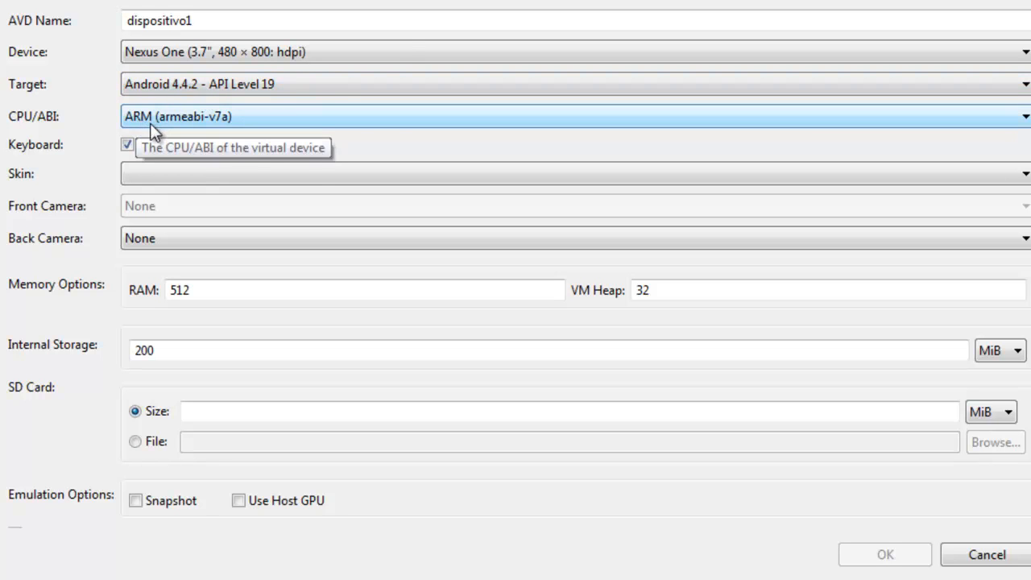
{"action": "left_click", "coordinate": [180, 120]}
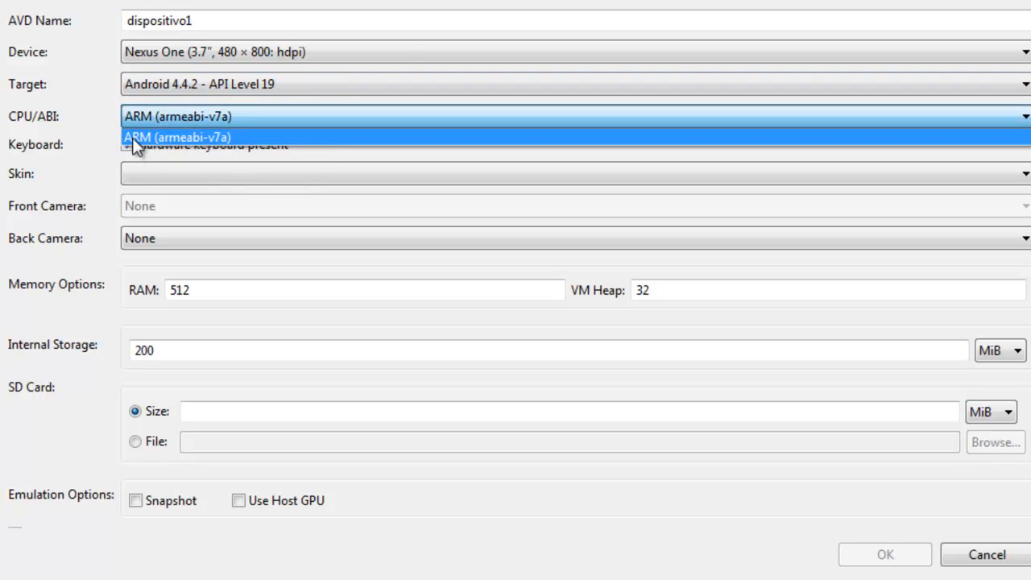
{"action": "left_click", "coordinate": [213, 139]}
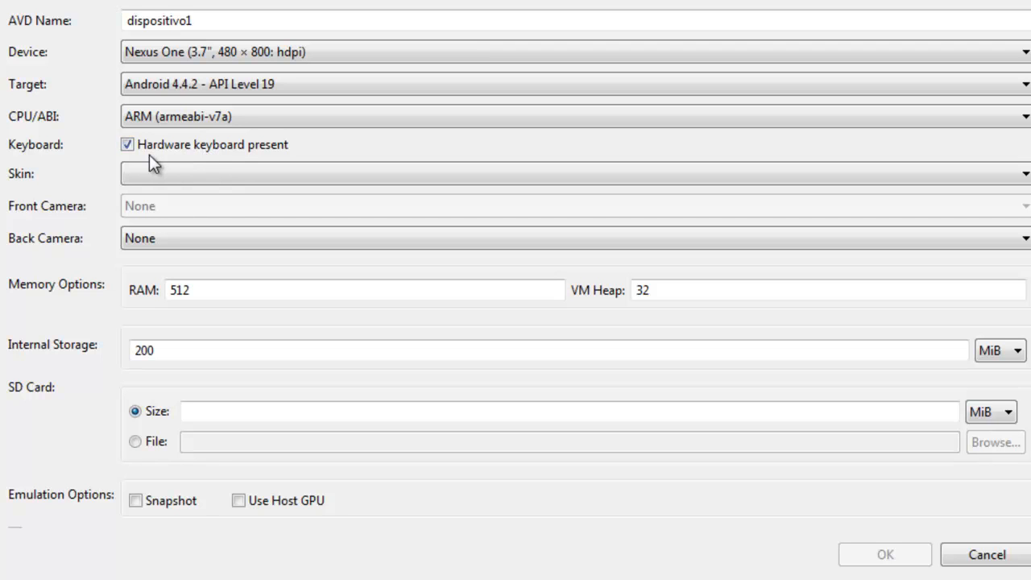
Set the skin to Skin with dynamic hardware controls and the back camera to None
{"action": "left_click", "coordinate": [179, 171]}
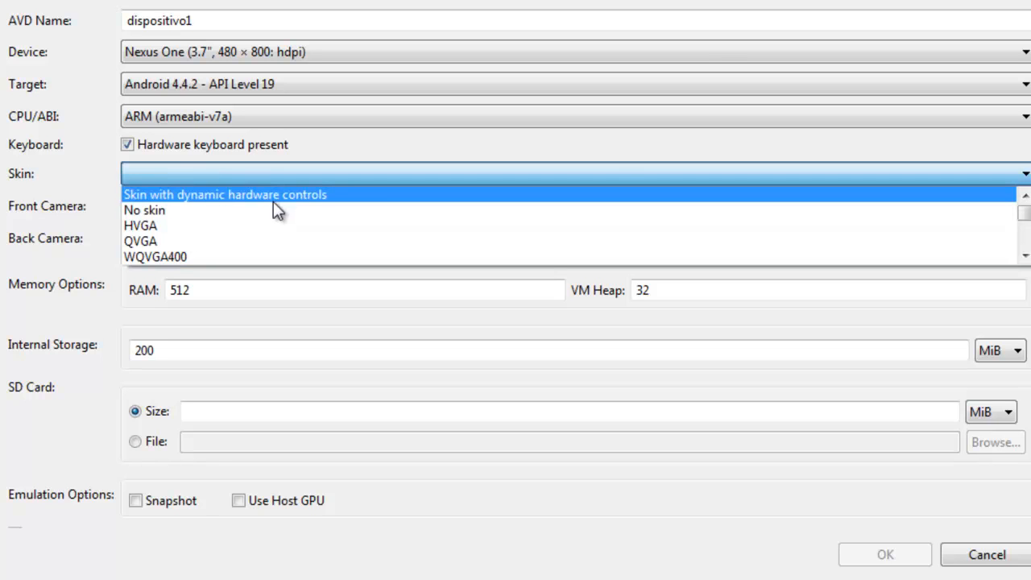
{"action": "left_click", "coordinate": [341, 194]}
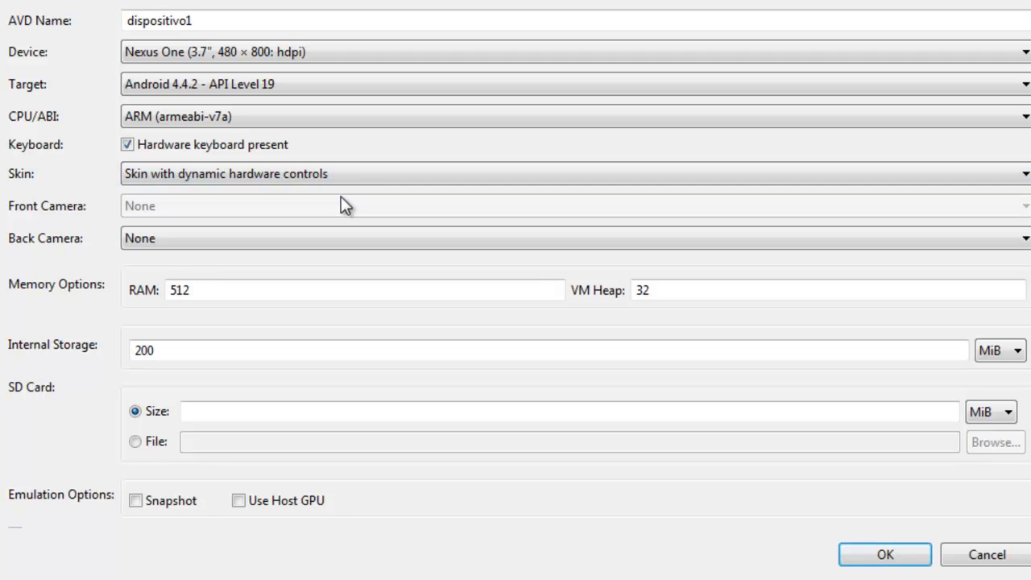
{"action": "left_click", "coordinate": [181, 173]}
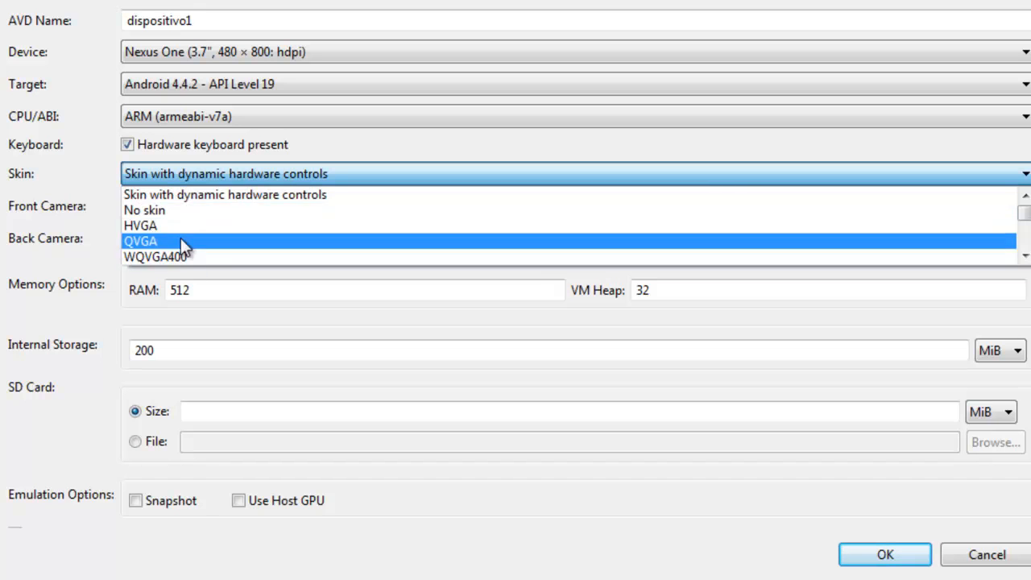
{"action": "left_click", "coordinate": [206, 196]}
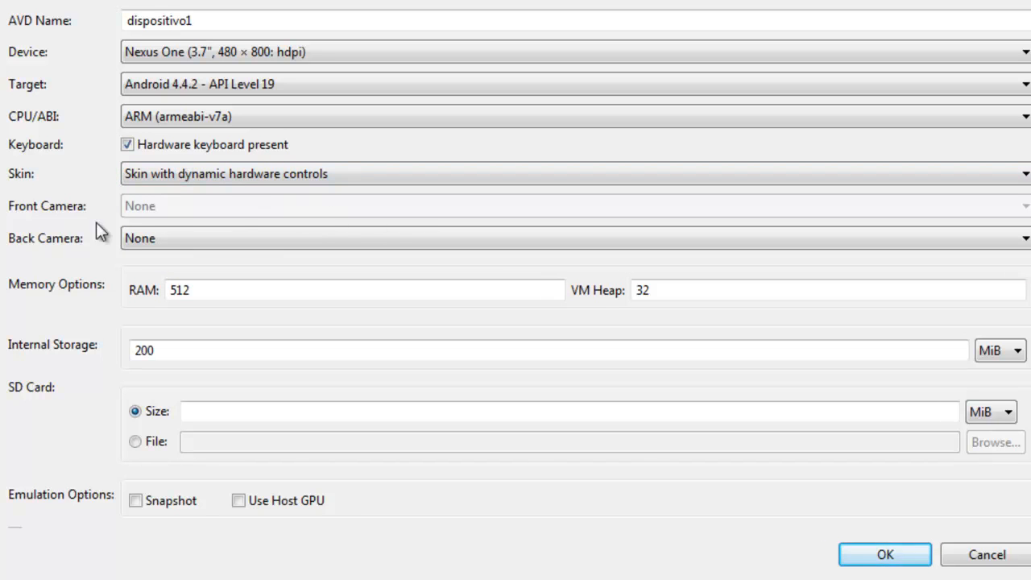
{"action": "left_click", "coordinate": [194, 240]}
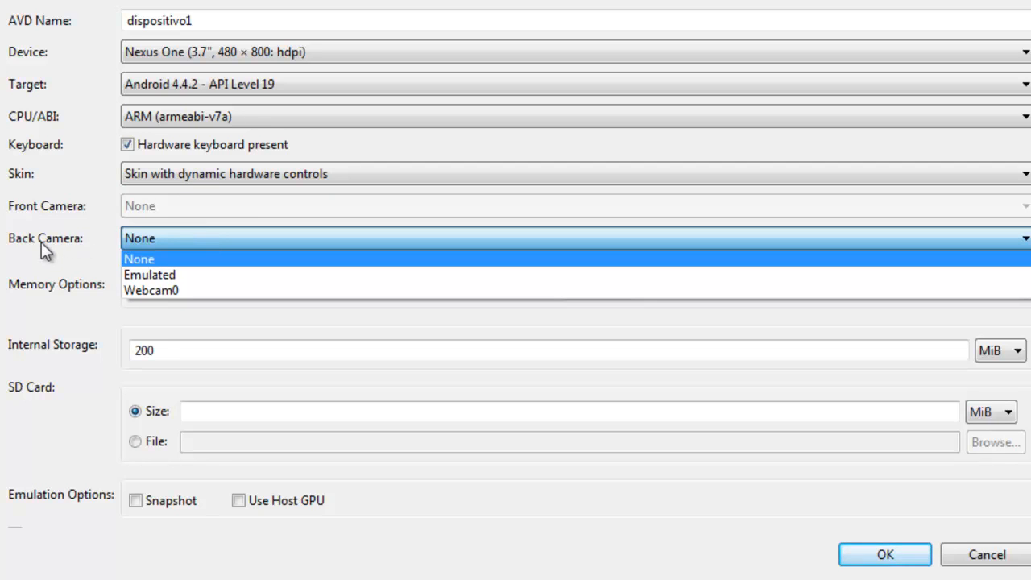
{"action": "left_click", "coordinate": [158, 258]}
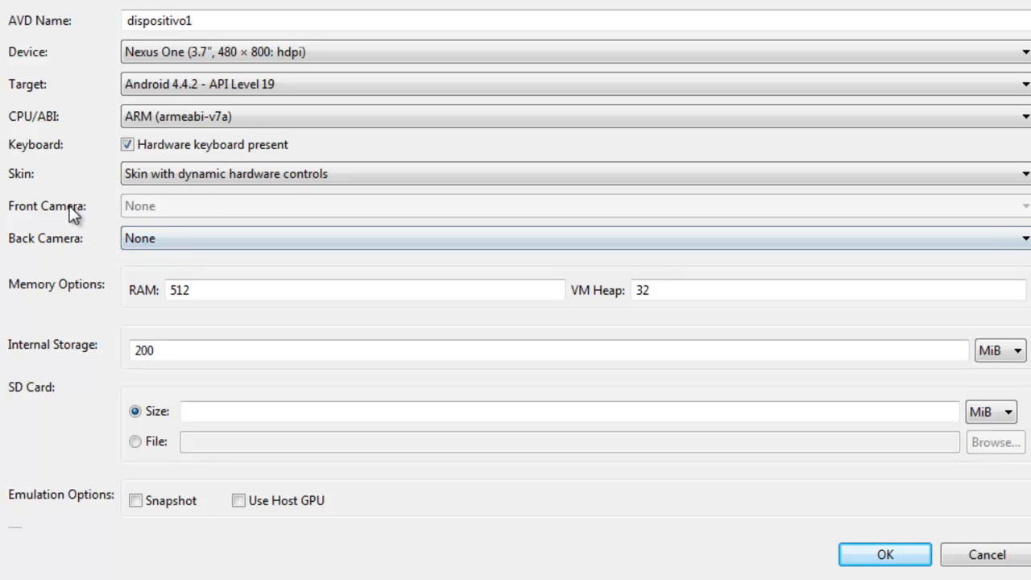
Set the virtual device's RAM to 2048
{"action": "left_click_drag", "start_coordinate": [221, 294], "coordinate": [168, 292]}
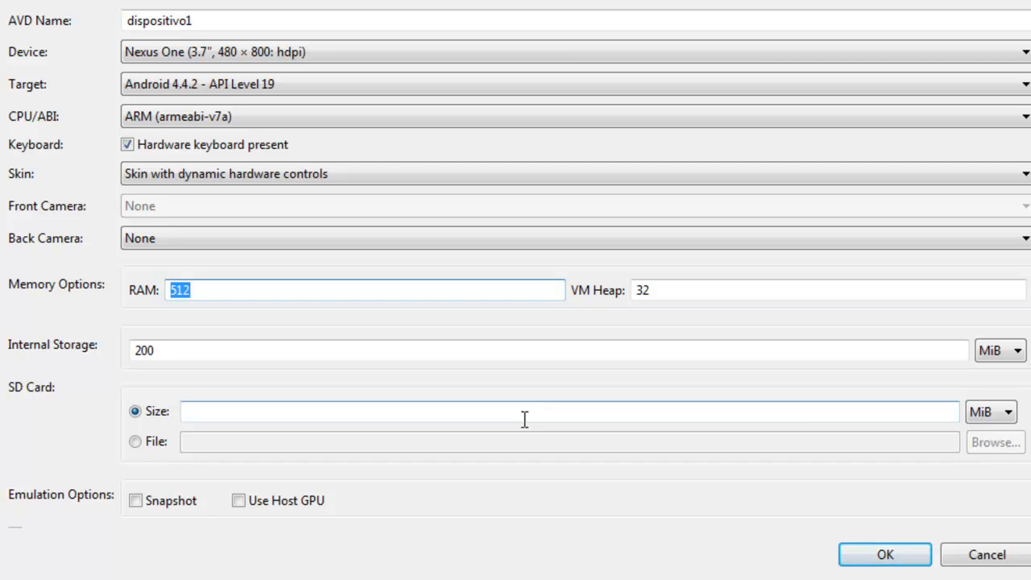
{"action": "type", "text": "20"}
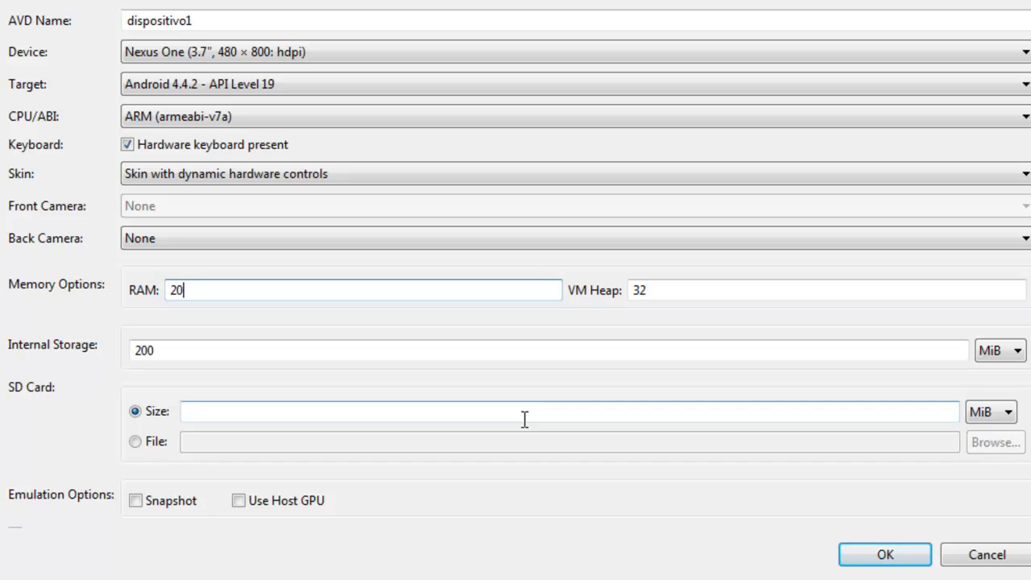
{"action": "type", "text": "48"}
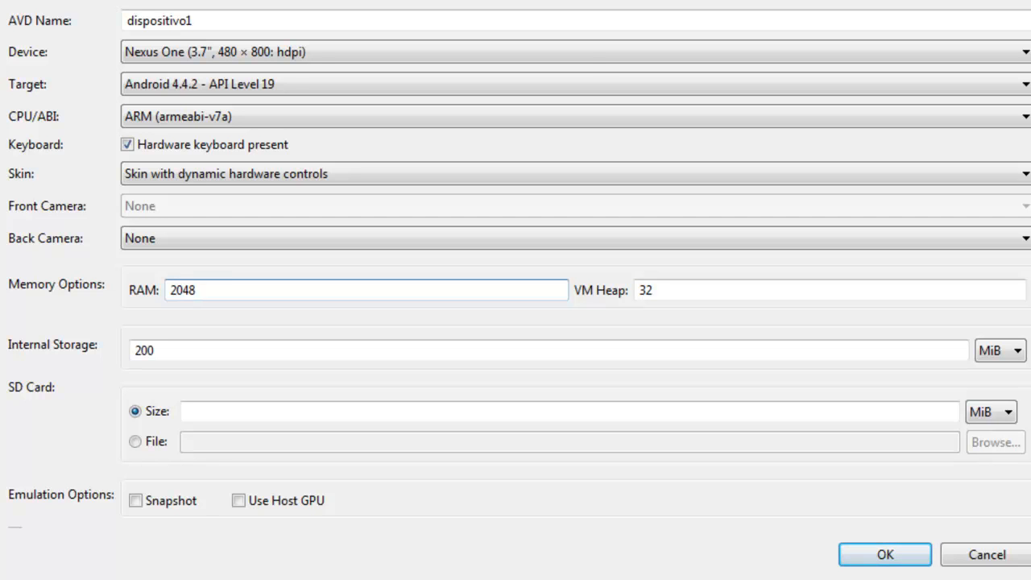
Set the virtual device's RAM to 378
{"action": "left_click_drag", "start_coordinate": [226, 284], "coordinate": [69, 288]}
{"action": "type", "text": "38"}
{"action": "key", "text": "BackSpace"}
{"action": "type", "text": "78"}
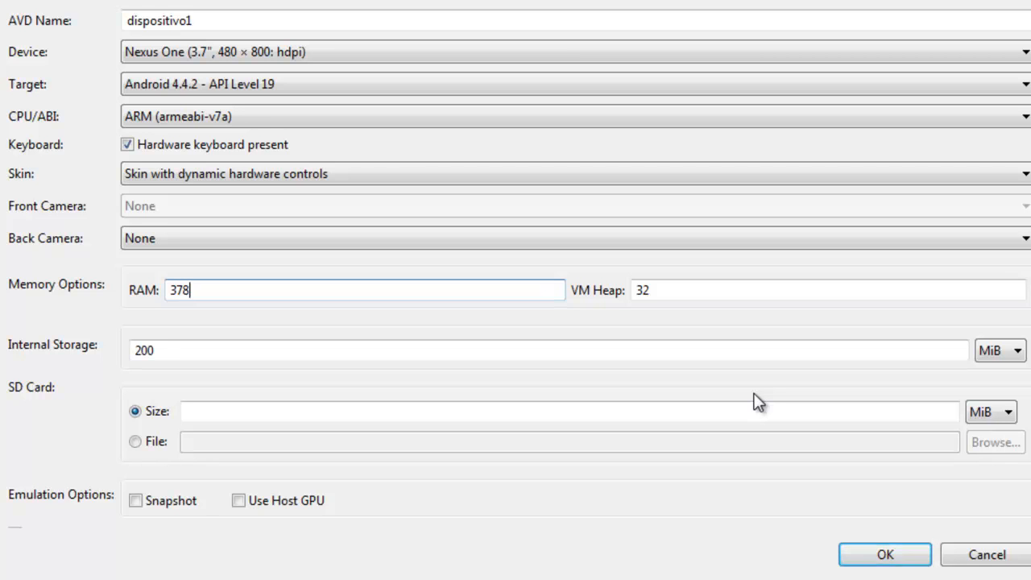
Check the computer's total, cached, available and free physical memory in Windows Task Manager
{"action": "key", "text": "ctrl+shift+Escape"}
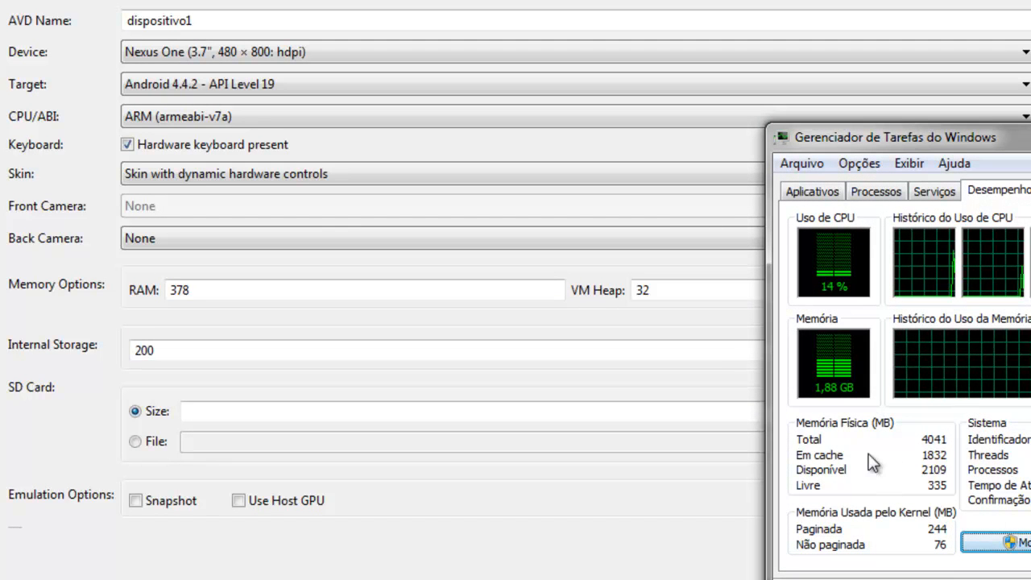
{"action": "double_click", "coordinate": [926, 439]}
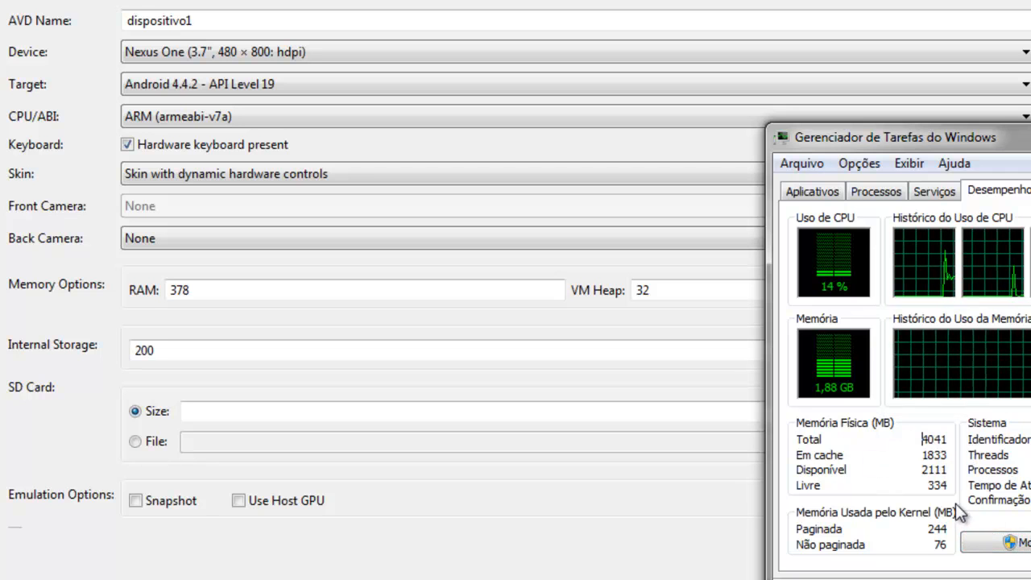
{"action": "double_click", "coordinate": [932, 454]}
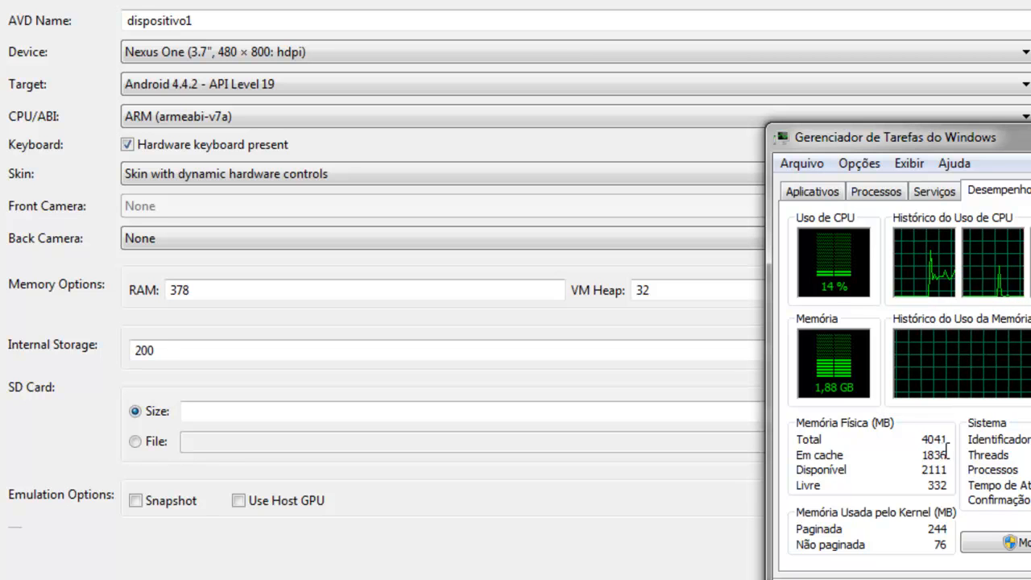
{"action": "double_click", "coordinate": [931, 485]}
{"action": "double_click", "coordinate": [937, 485]}
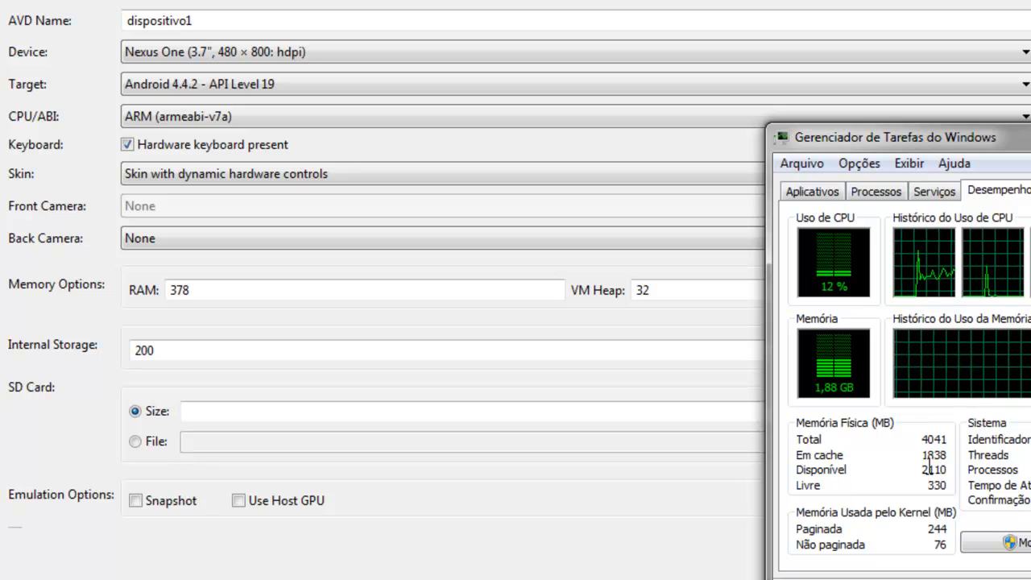
{"action": "left_click_drag", "start_coordinate": [922, 470], "coordinate": [950, 470]}
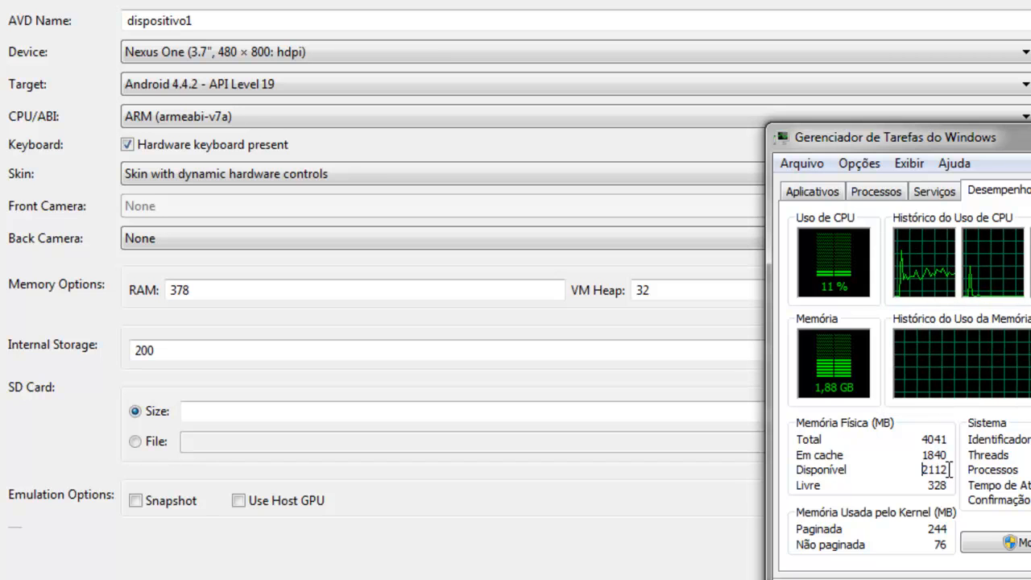
{"action": "double_click", "coordinate": [925, 466]}
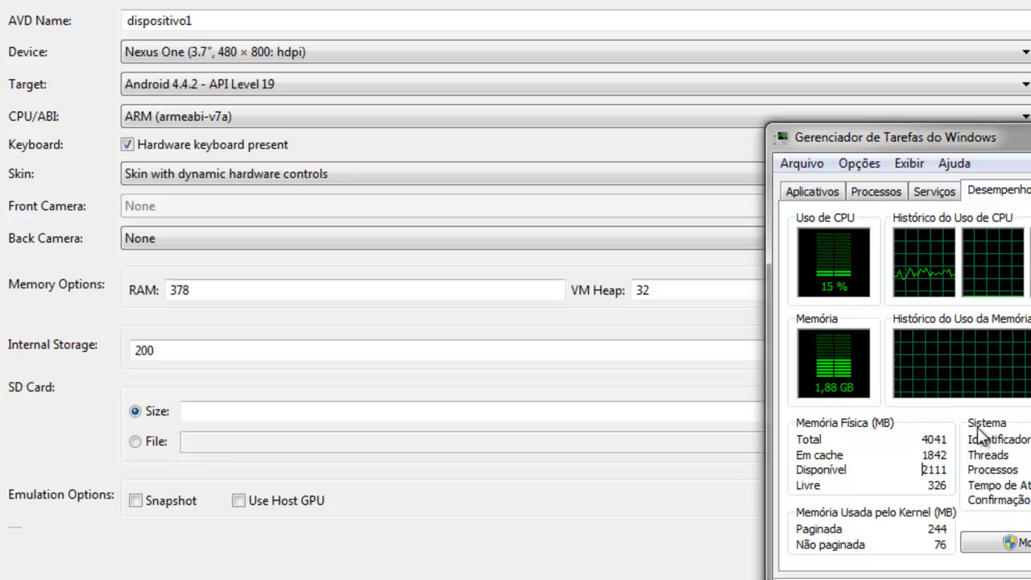
{"action": "left_click_drag", "start_coordinate": [928, 469], "coordinate": [954, 473]}
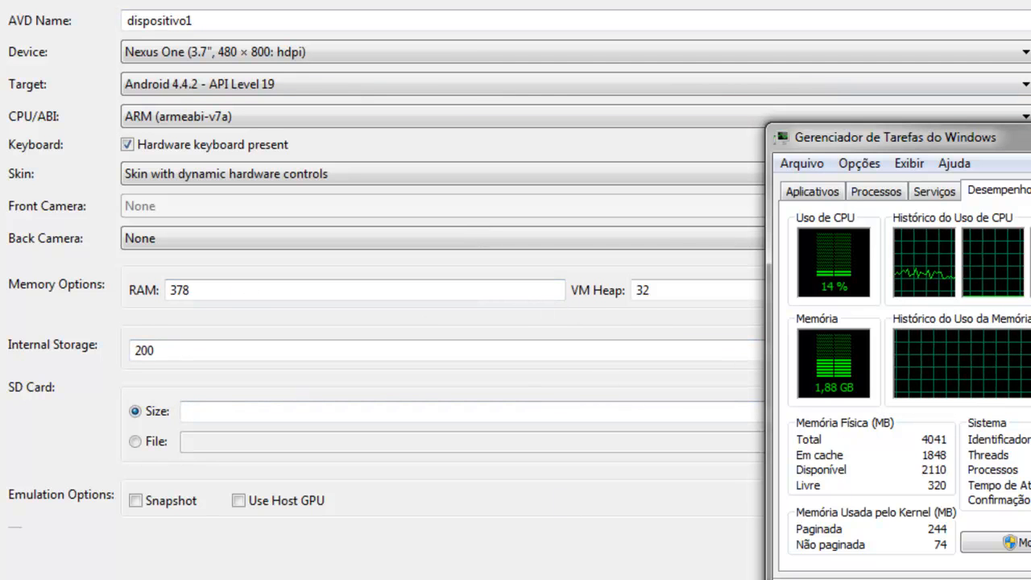
{"action": "left_click", "coordinate": [246, 320]}
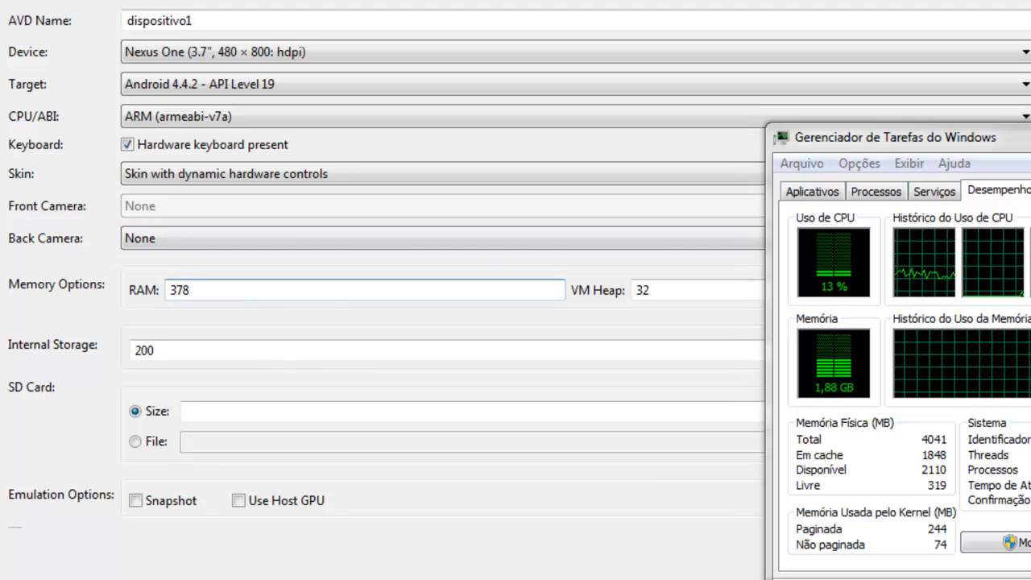
{"action": "left_click", "coordinate": [1030, 135]}
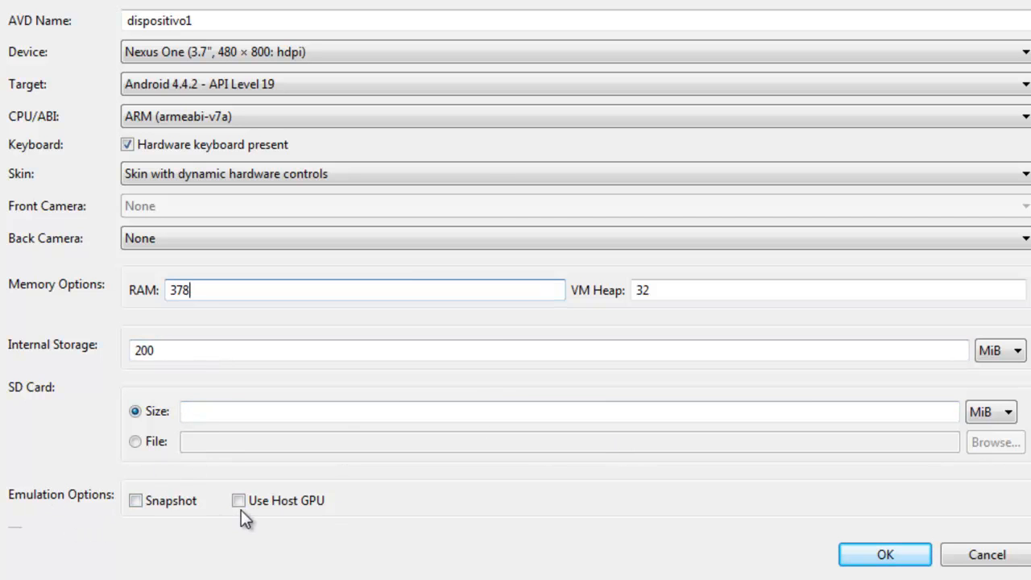
Enable Use Host GPU for the virtual device and create it, acknowledging the creation summary
{"action": "left_click", "coordinate": [260, 502]}
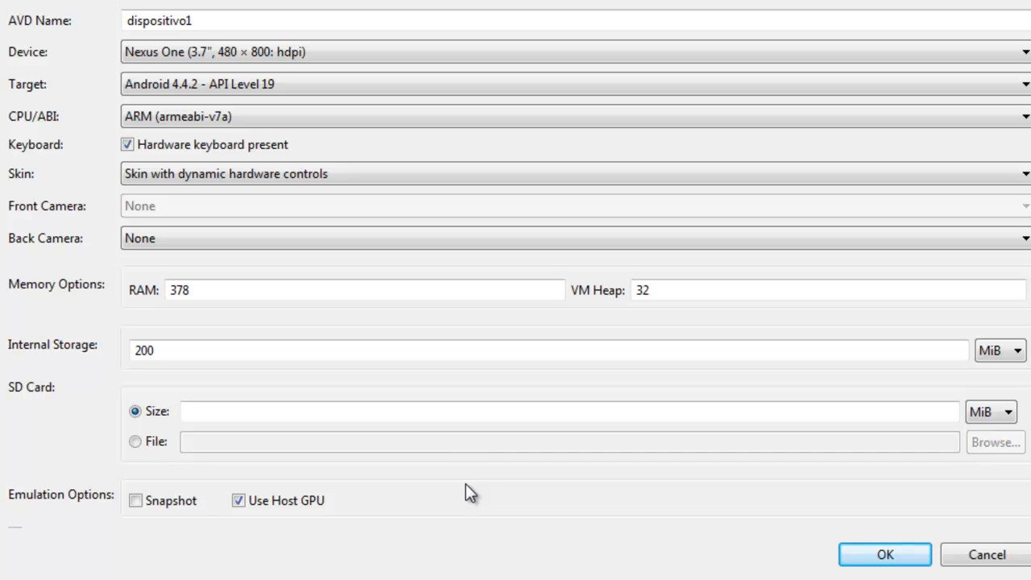
{"action": "left_click", "coordinate": [323, 409]}
{"action": "left_click", "coordinate": [889, 555]}
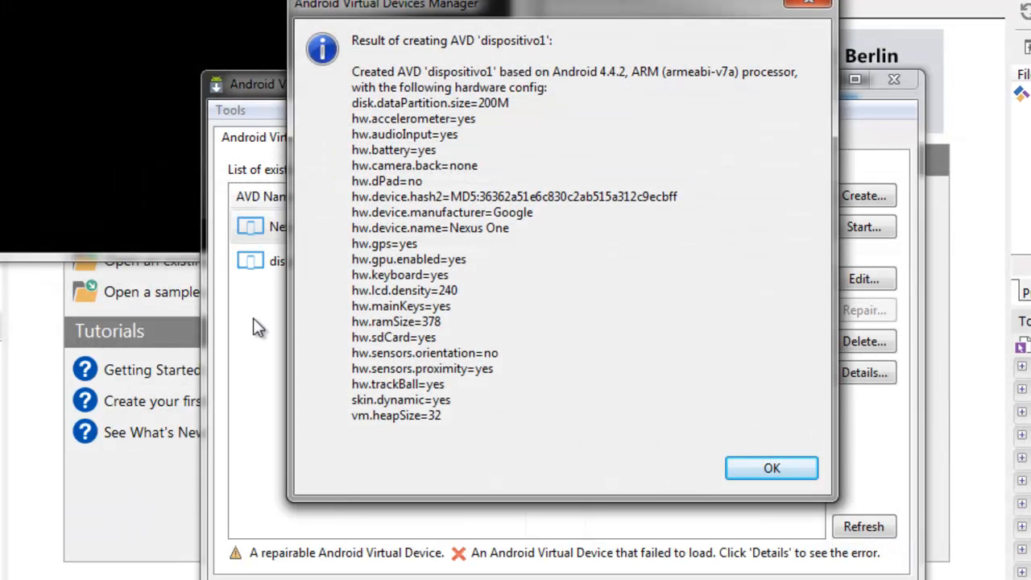
{"action": "left_click", "coordinate": [765, 467]}
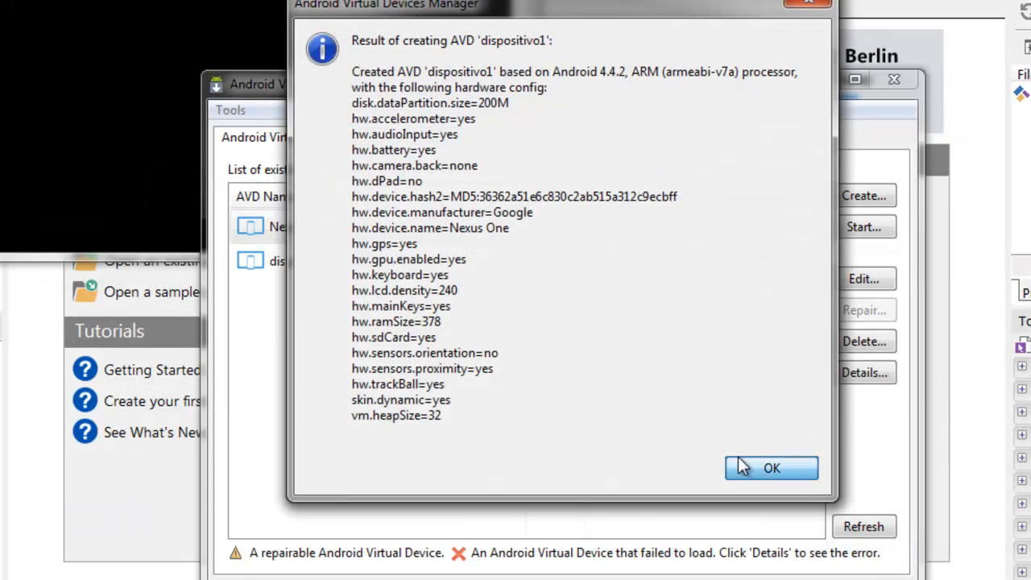
Launch dispositivo1 with Scale display to real size enabled, and minimize the AVD Manager
{"action": "left_click", "coordinate": [290, 266]}
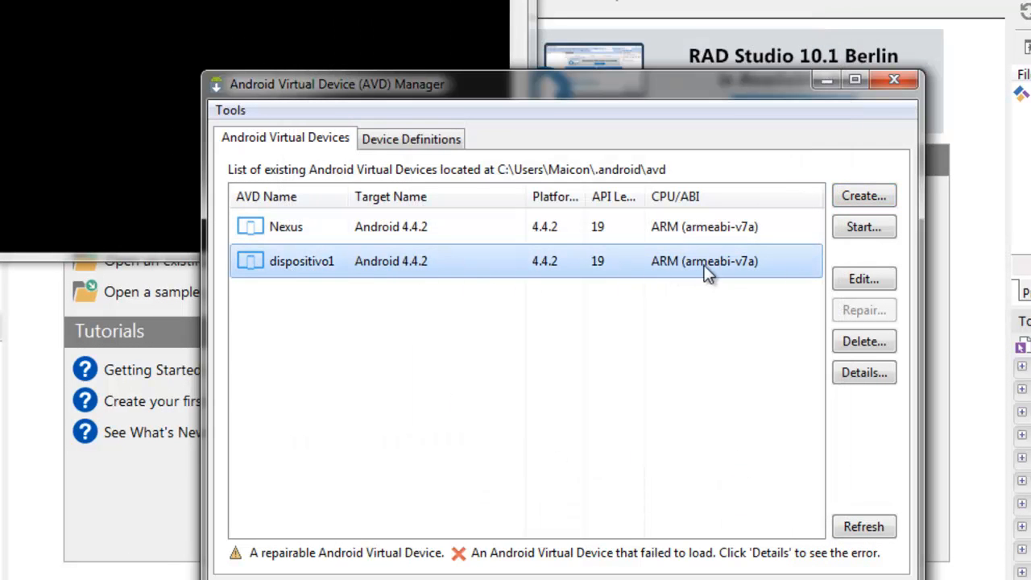
{"action": "left_click", "coordinate": [855, 231]}
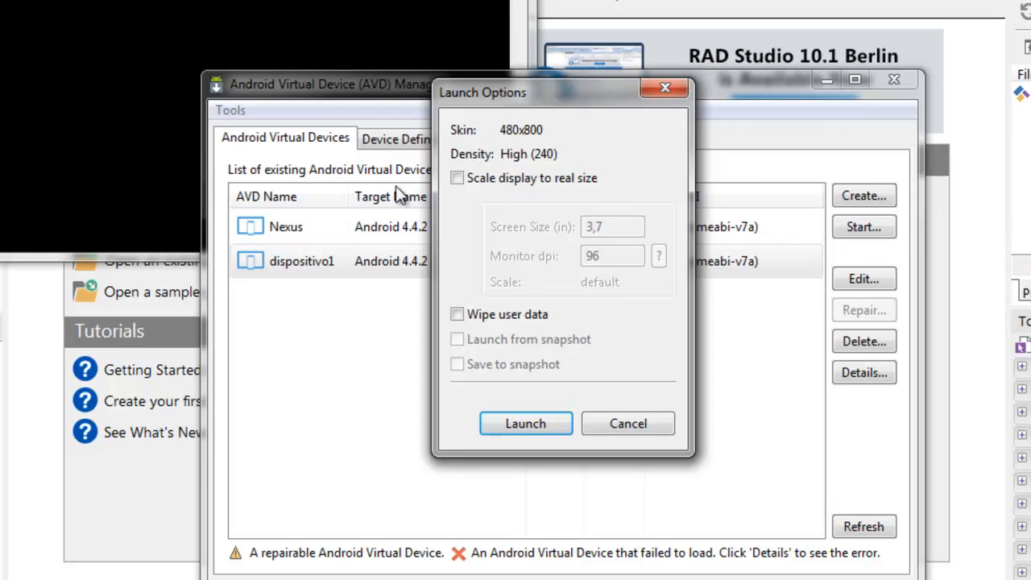
{"action": "left_click_drag", "start_coordinate": [497, 95], "coordinate": [117, 77]}
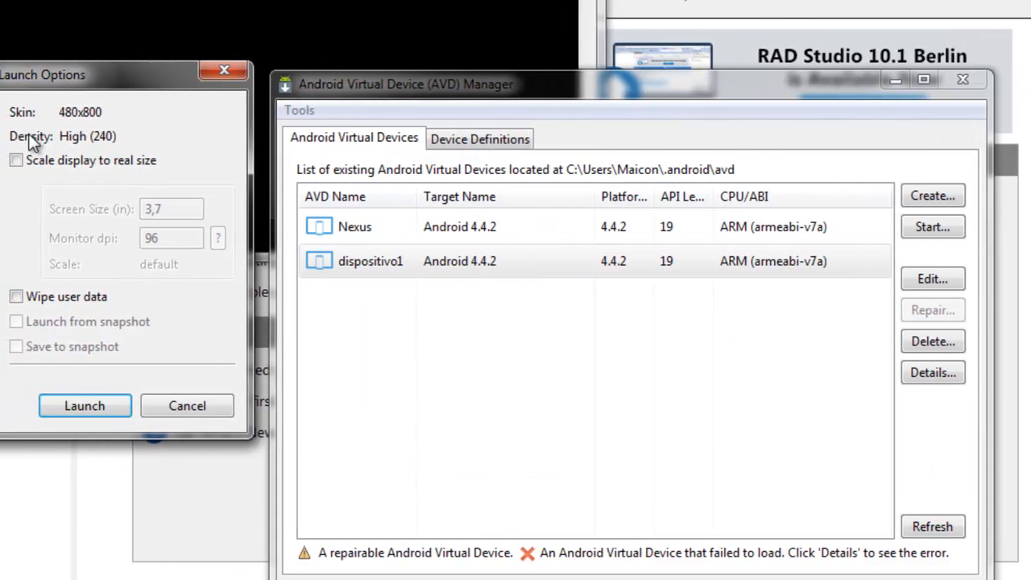
{"action": "left_click", "coordinate": [12, 160]}
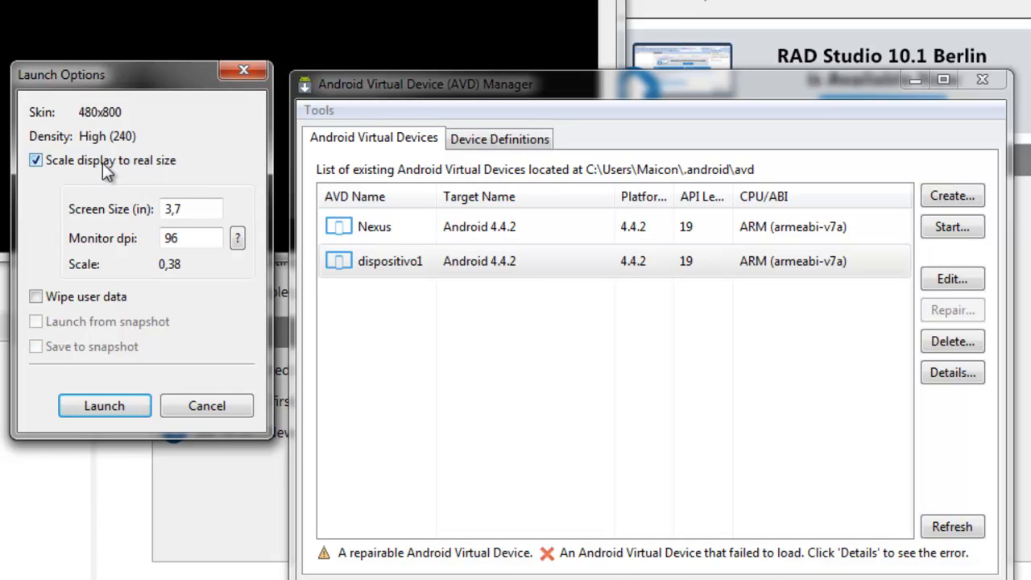
{"action": "left_click", "coordinate": [102, 163]}
{"action": "left_click", "coordinate": [102, 163]}
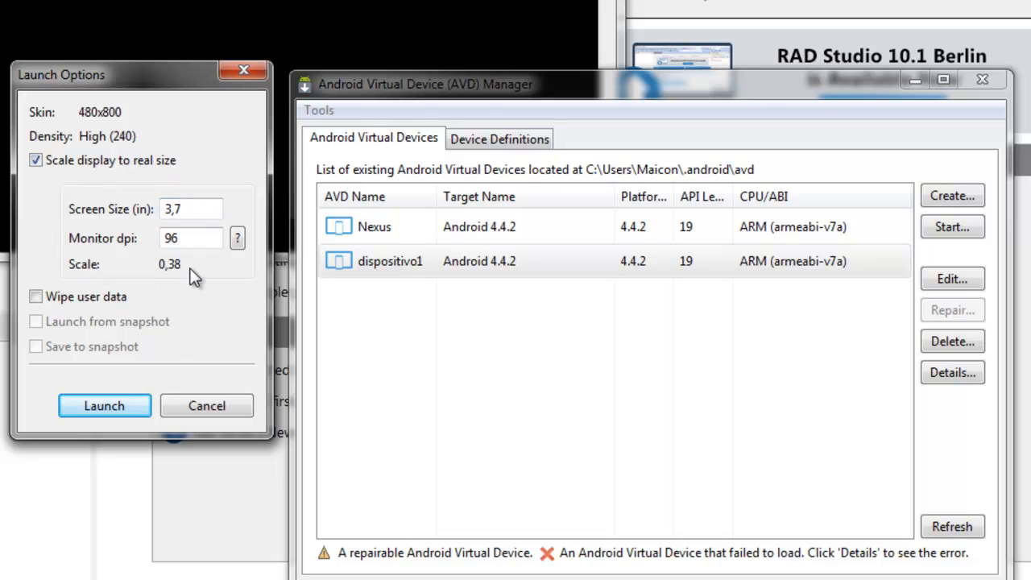
{"action": "left_click_drag", "start_coordinate": [170, 209], "coordinate": [235, 203]}
{"action": "left_click_drag", "start_coordinate": [170, 238], "coordinate": [221, 241]}
{"action": "left_click", "coordinate": [105, 407]}
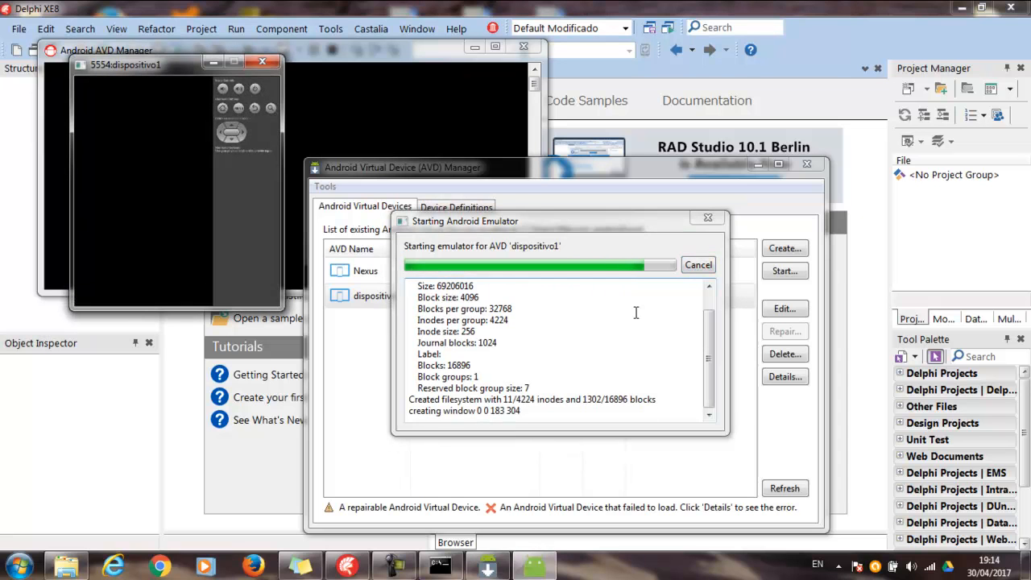
{"action": "left_click", "coordinate": [757, 165]}
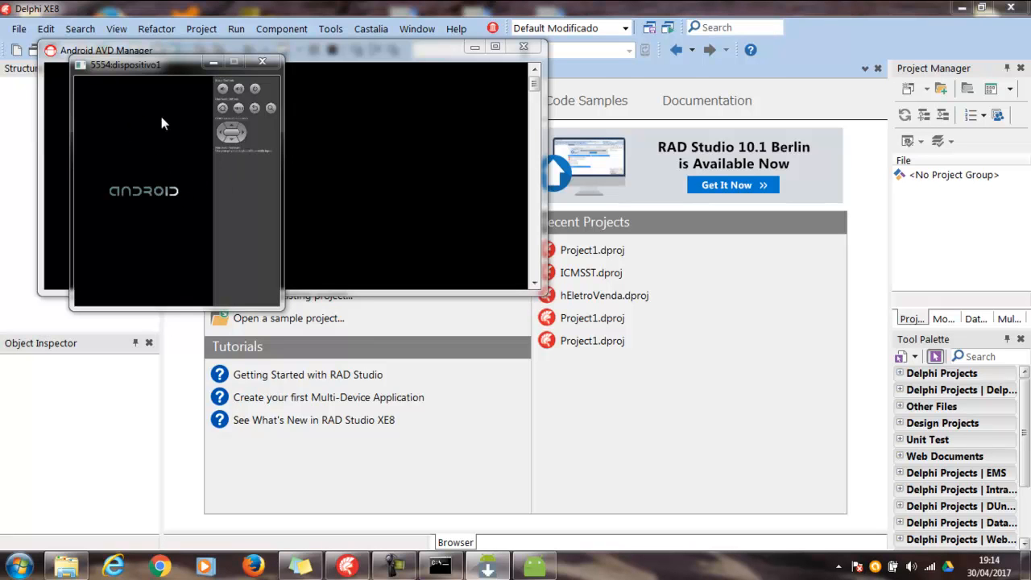
{"action": "left_click_drag", "start_coordinate": [159, 66], "coordinate": [190, 156]}
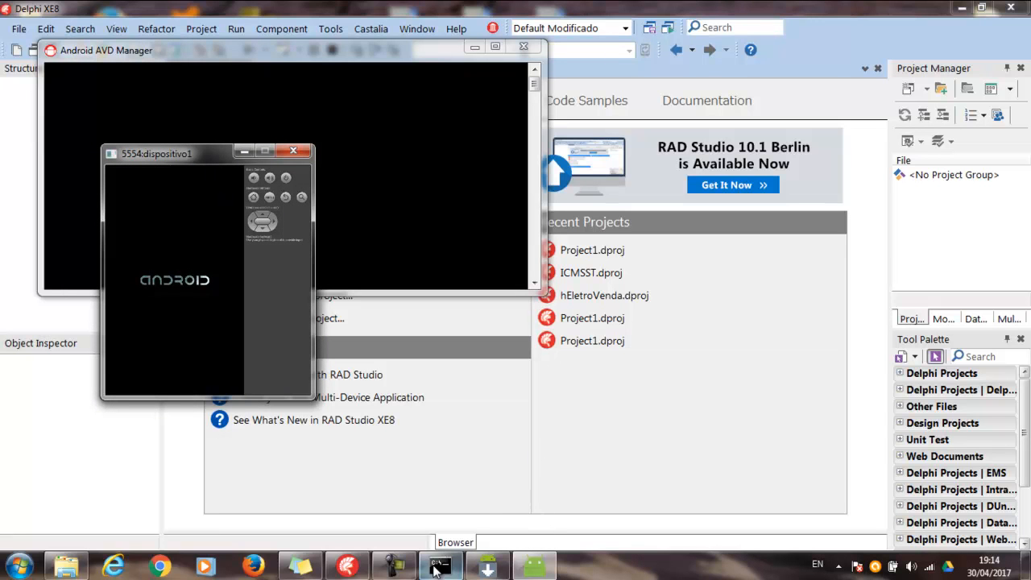
{"action": "mouse_move", "coordinate": [405, 571]}
{"action": "left_click", "coordinate": [393, 503]}
{"action": "left_click", "coordinate": [957, 493]}
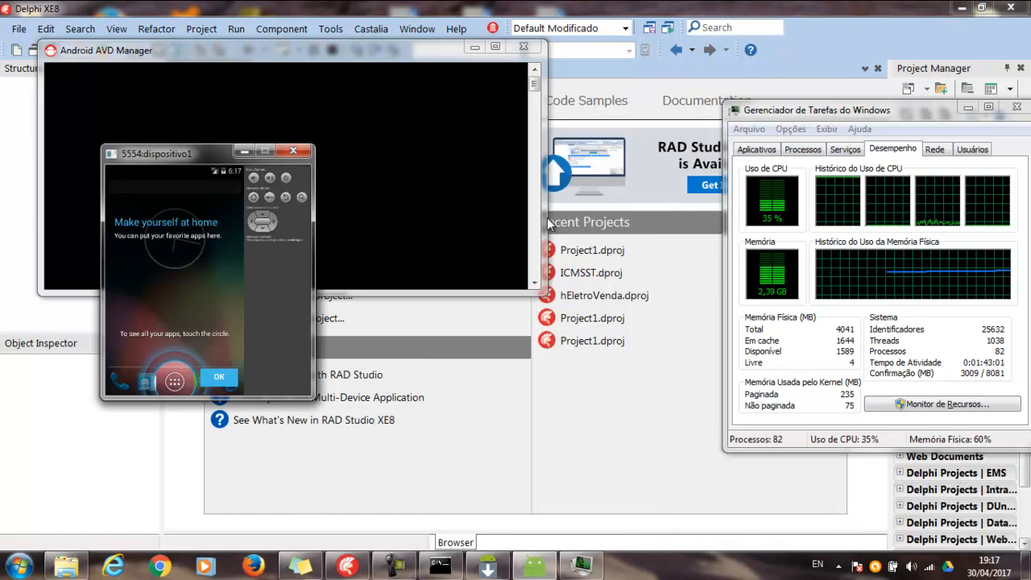
{"action": "left_click", "coordinate": [394, 566]}
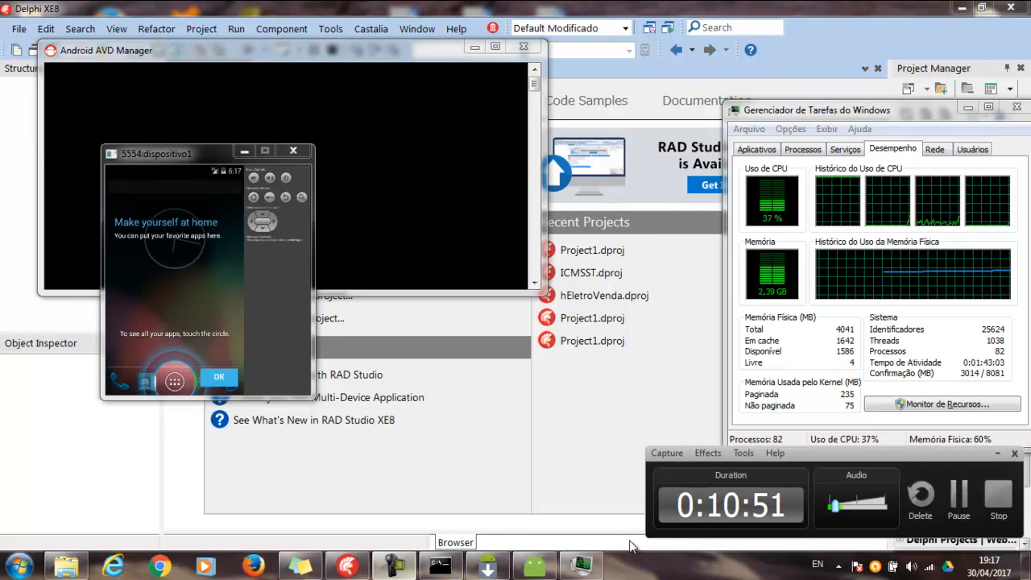
{"action": "left_click", "coordinate": [997, 453]}
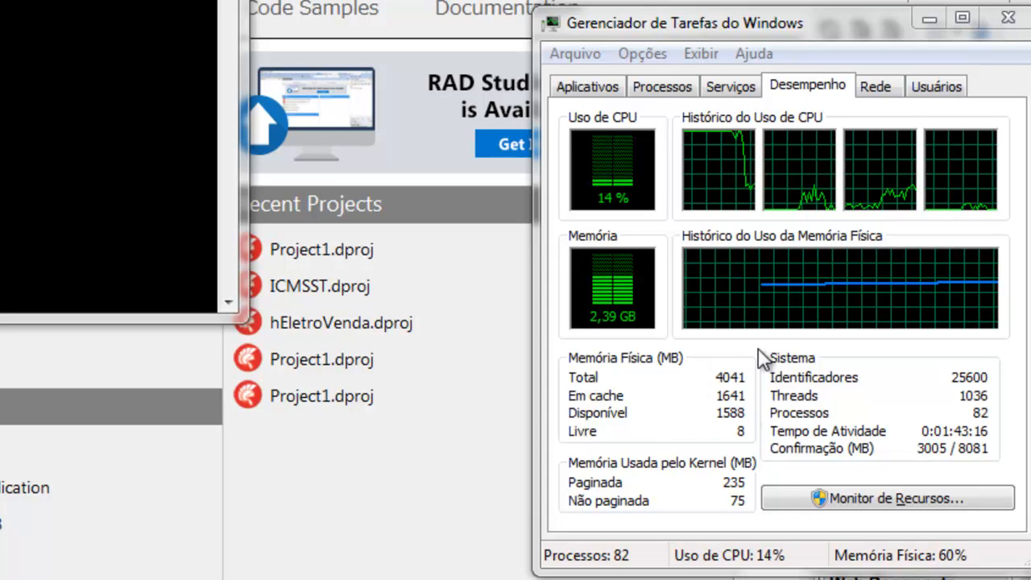
Check the memory use of the emulator process in the Task Manager's list of running processes
{"action": "left_click", "coordinate": [683, 86]}
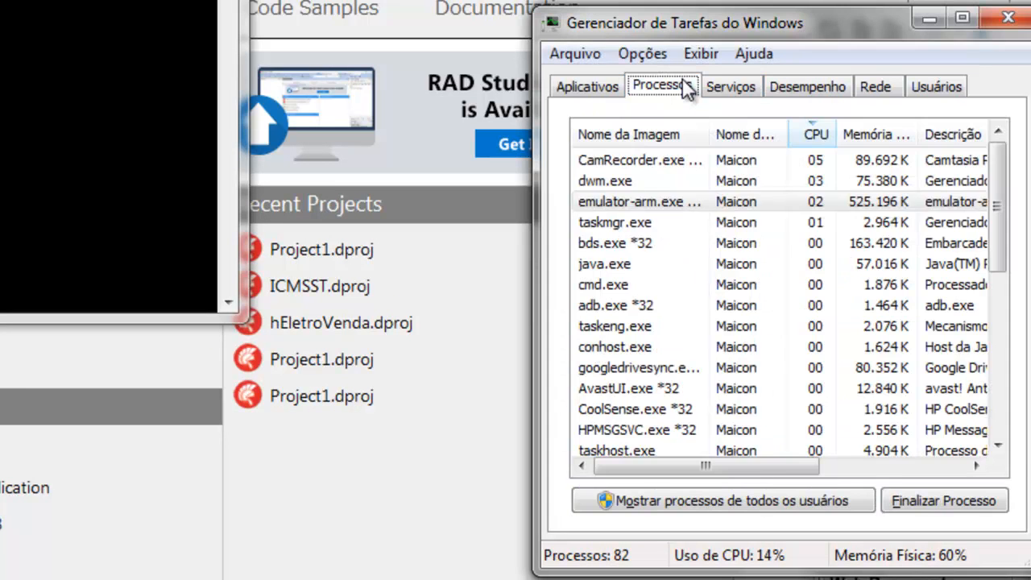
{"action": "left_click", "coordinate": [700, 224]}
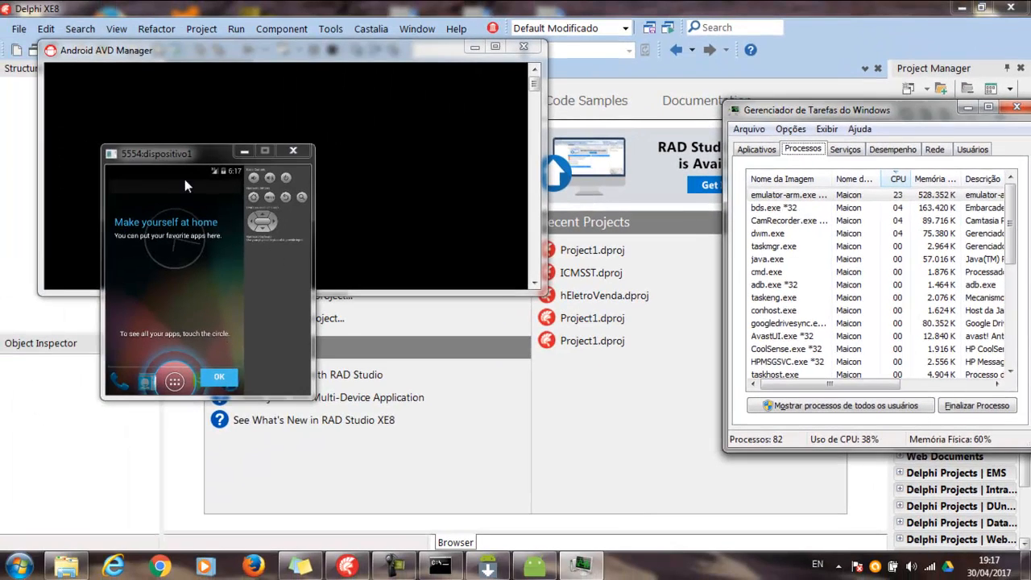
Dismiss the welcome hint in the dispositivo1 emulator and return from its app list to the home screen
{"action": "left_click_drag", "start_coordinate": [174, 155], "coordinate": [145, 235]}
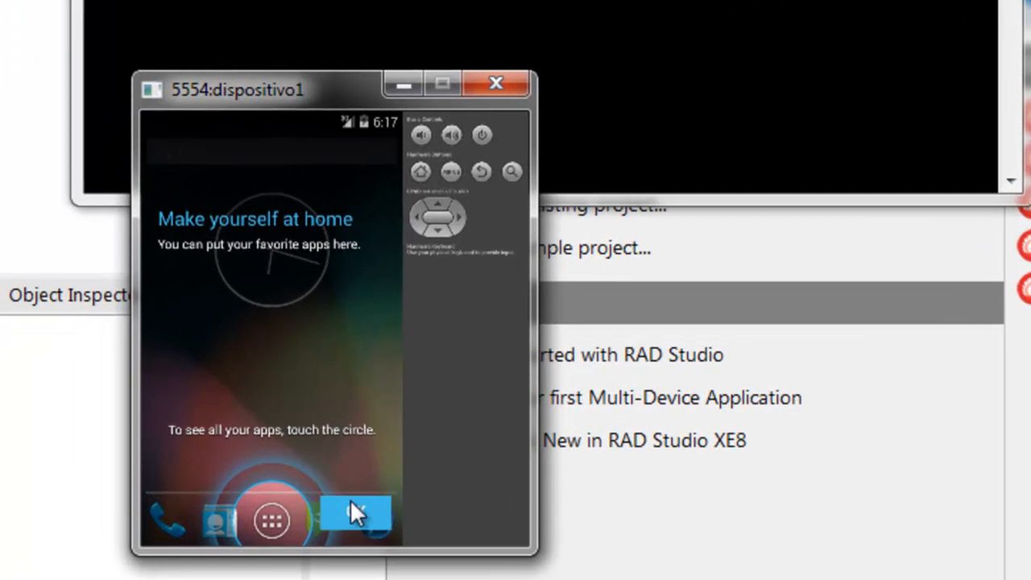
{"action": "left_click", "coordinate": [349, 513]}
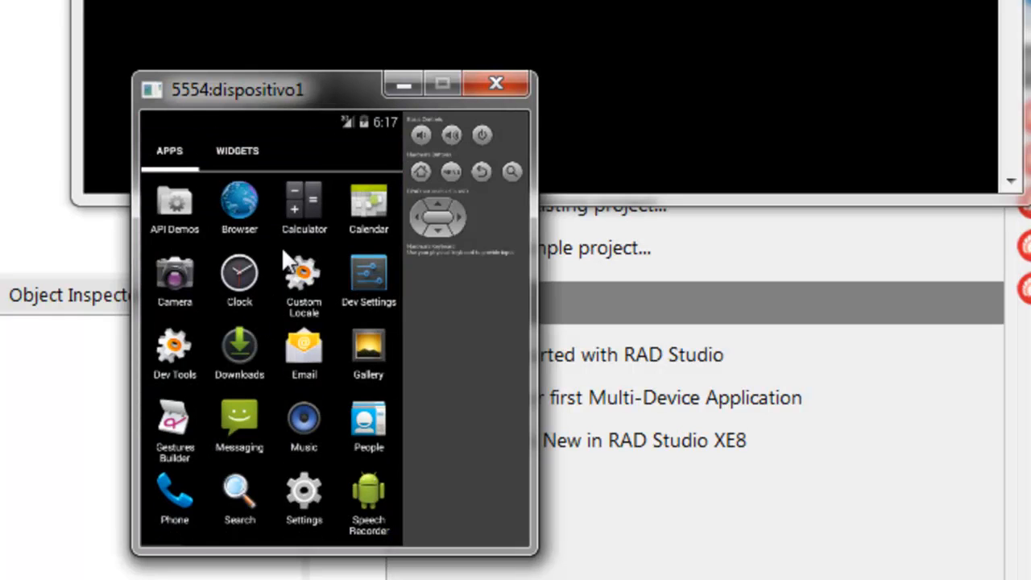
{"action": "left_click", "coordinate": [483, 171]}
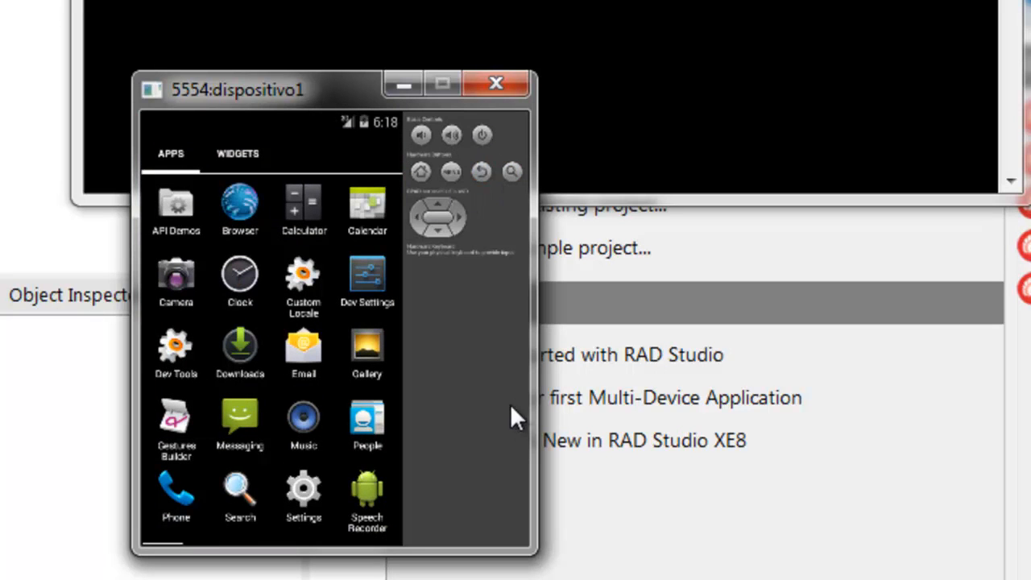
{"action": "left_click", "coordinate": [483, 172]}
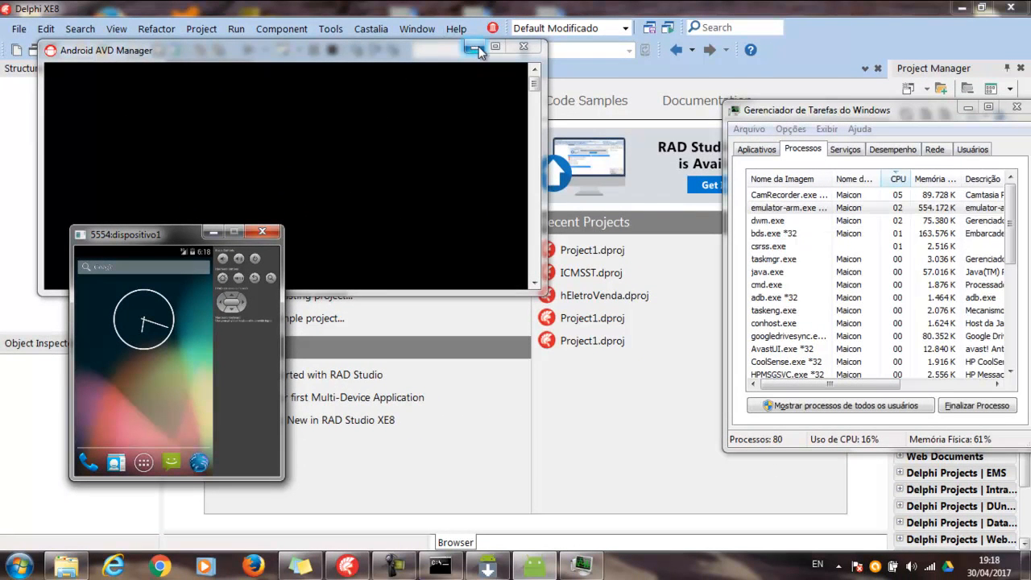
Minimize the command window and the Task Manager, and create a blank Multi-Device Application for Delphi
{"action": "left_click", "coordinate": [476, 49]}
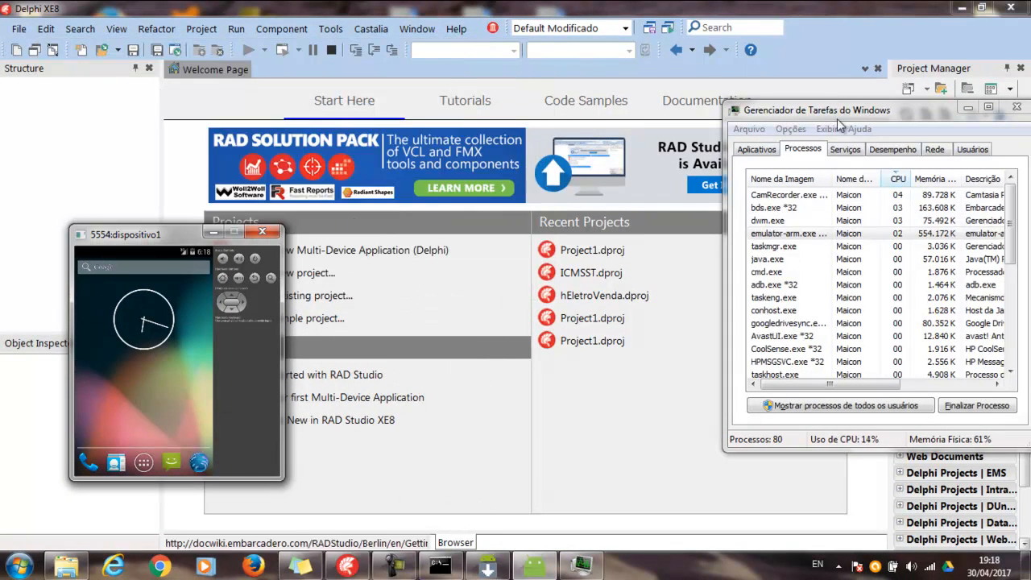
{"action": "left_click", "coordinate": [969, 108]}
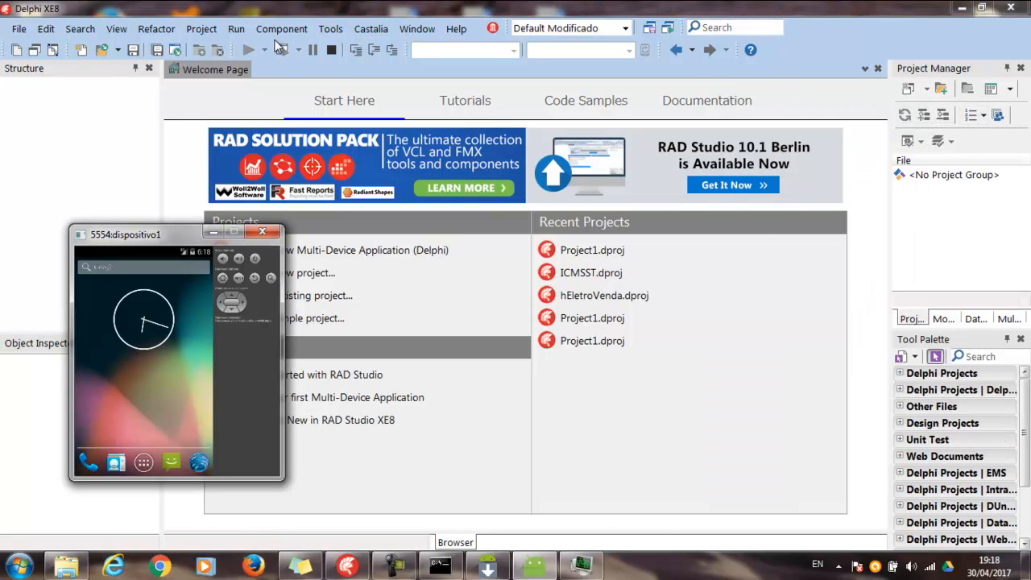
{"action": "left_click", "coordinate": [29, 31]}
{"action": "left_click", "coordinate": [27, 31]}
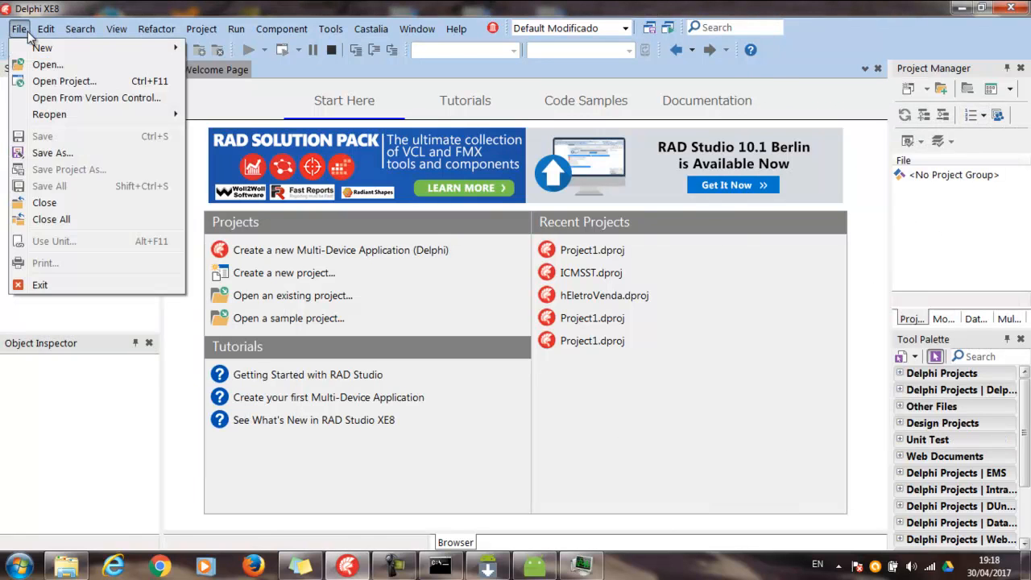
{"action": "mouse_move", "coordinate": [44, 48]}
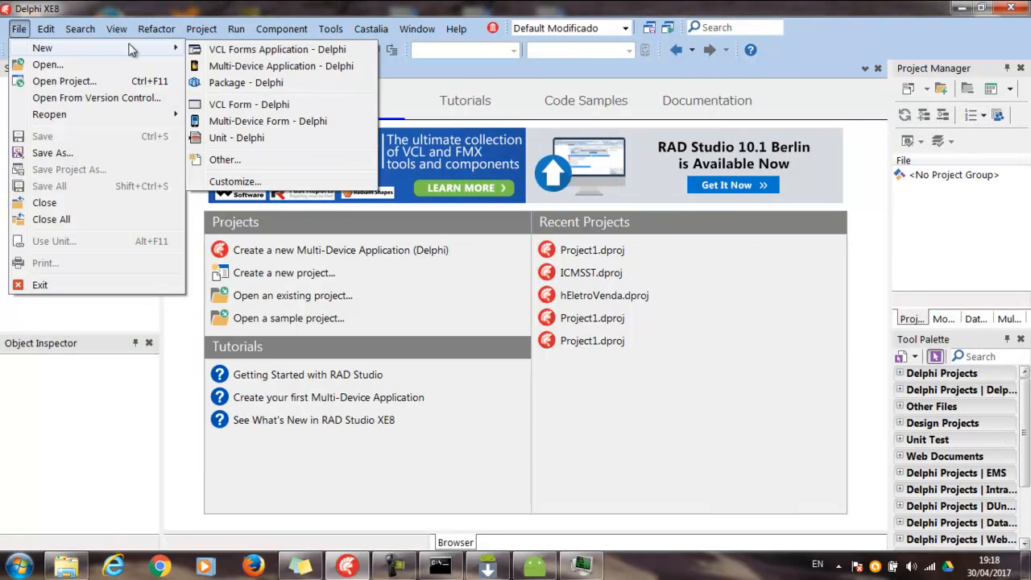
{"action": "left_click", "coordinate": [264, 68]}
{"action": "left_click", "coordinate": [395, 165]}
{"action": "double_click", "coordinate": [395, 165]}
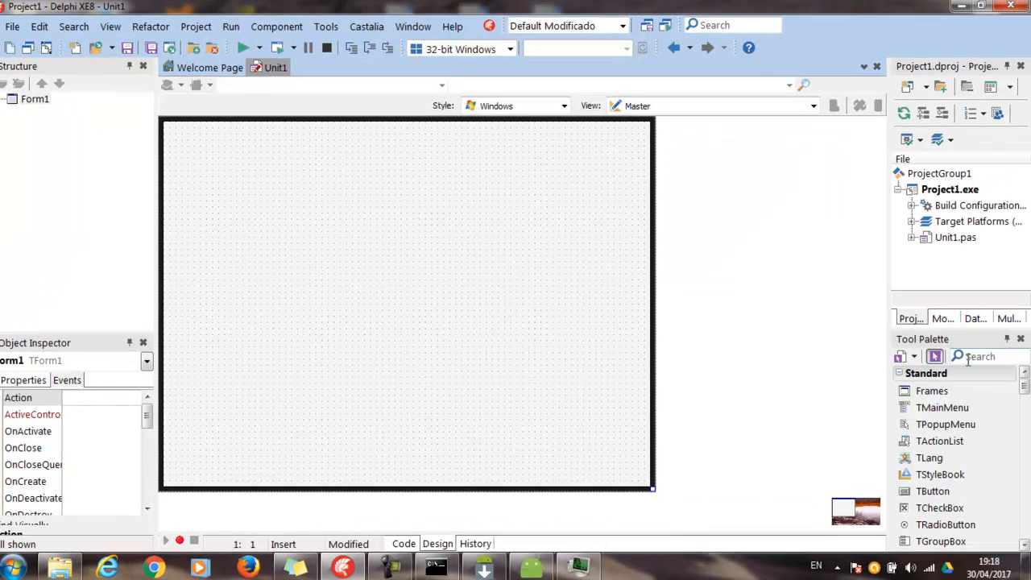
Place a TButton near the form's upper-left corner and set its Text property to Olá
{"action": "type", "text": "but"}
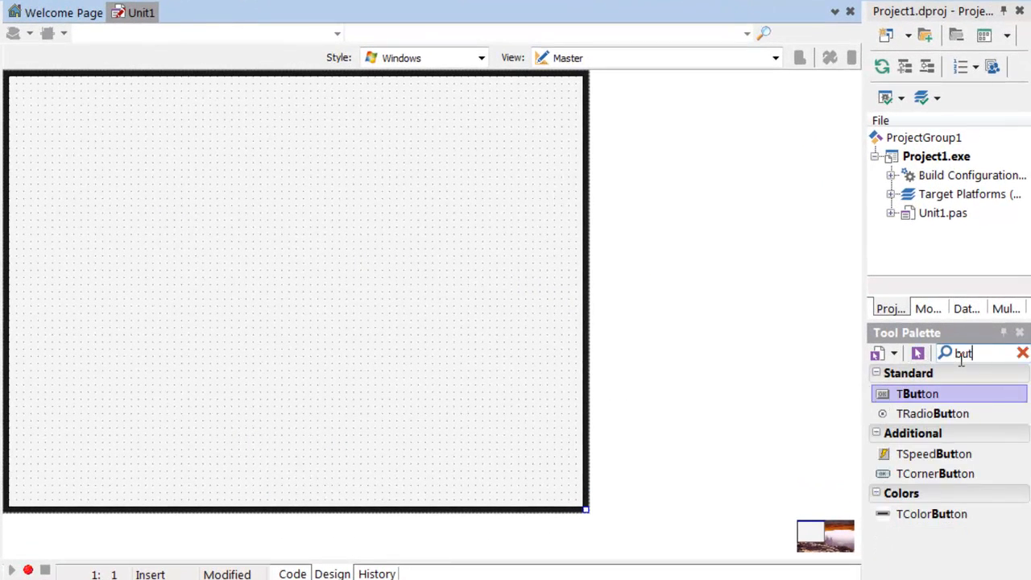
{"action": "left_click", "coordinate": [50, 111]}
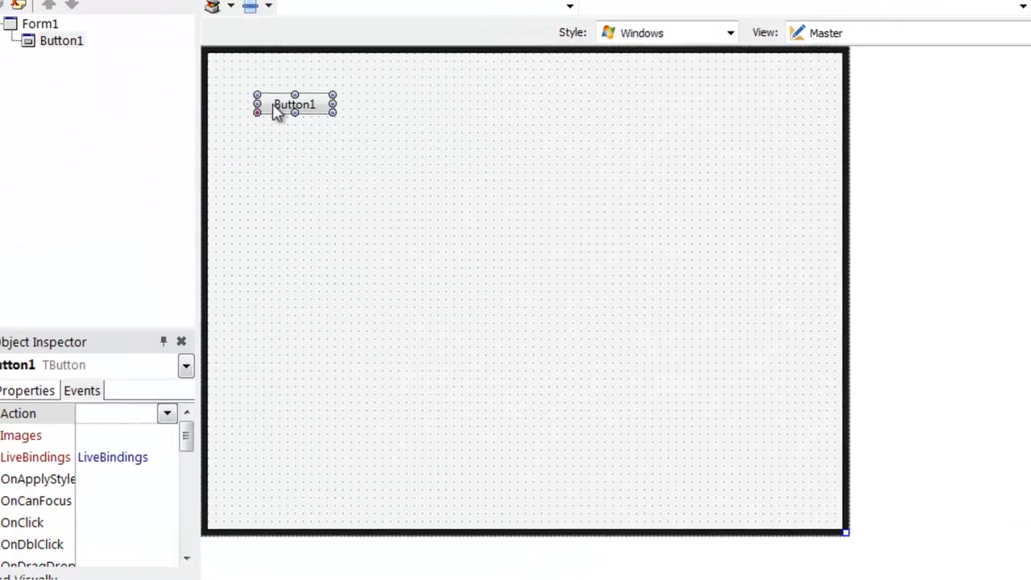
{"action": "left_click", "coordinate": [43, 394]}
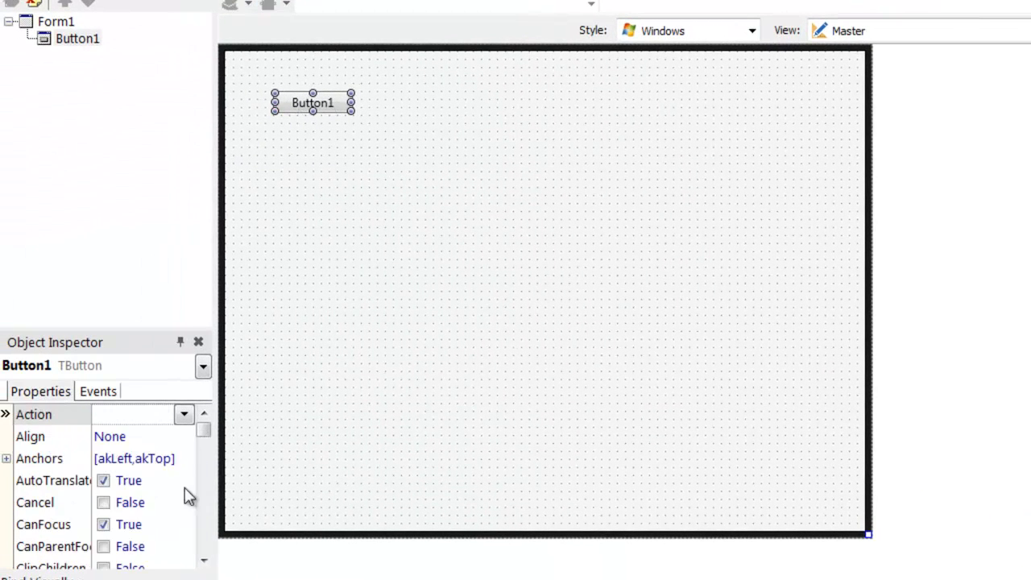
{"action": "left_click_drag", "start_coordinate": [206, 427], "coordinate": [213, 540]}
{"action": "left_click", "coordinate": [174, 547]}
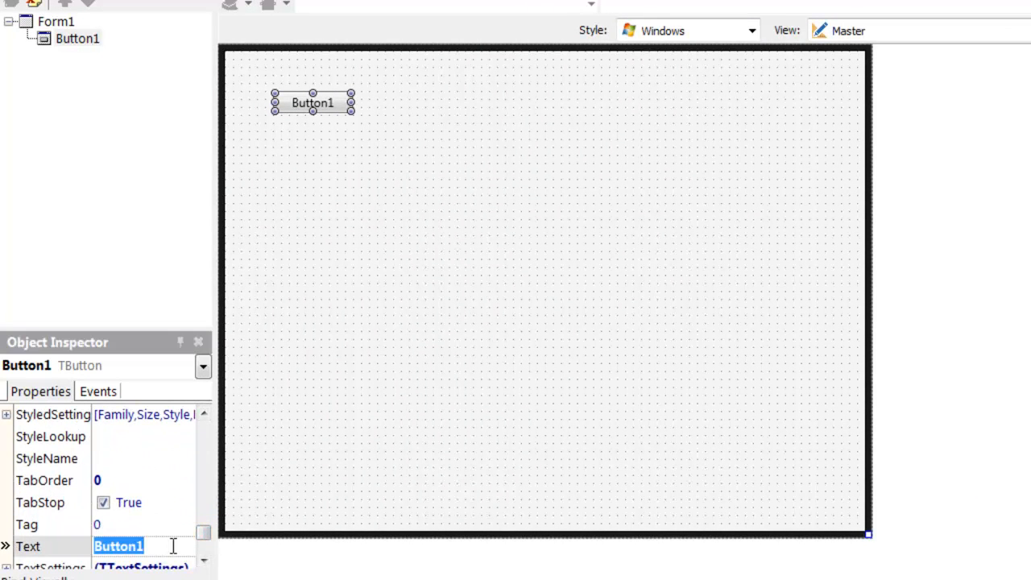
{"action": "type", "text": "Olá"}
{"action": "key", "text": "Return"}
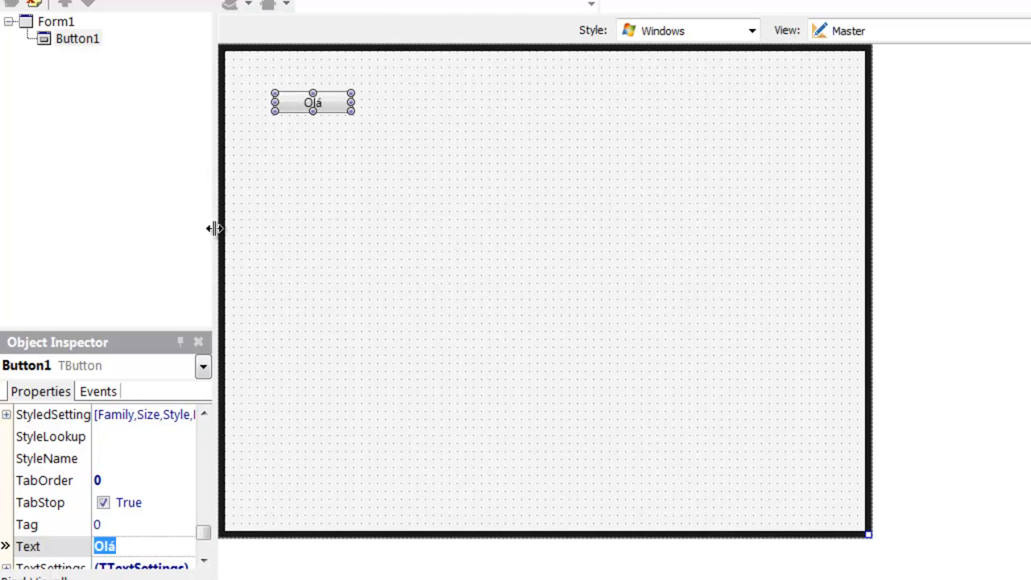
Write showmessage('Ola Mundo!'); in the button's OnClick handler and return to the form designer
{"action": "double_click", "coordinate": [342, 98]}
{"action": "type", "text": "showmessage("}
{"action": "type", "text": "'Ola Mundo!"}
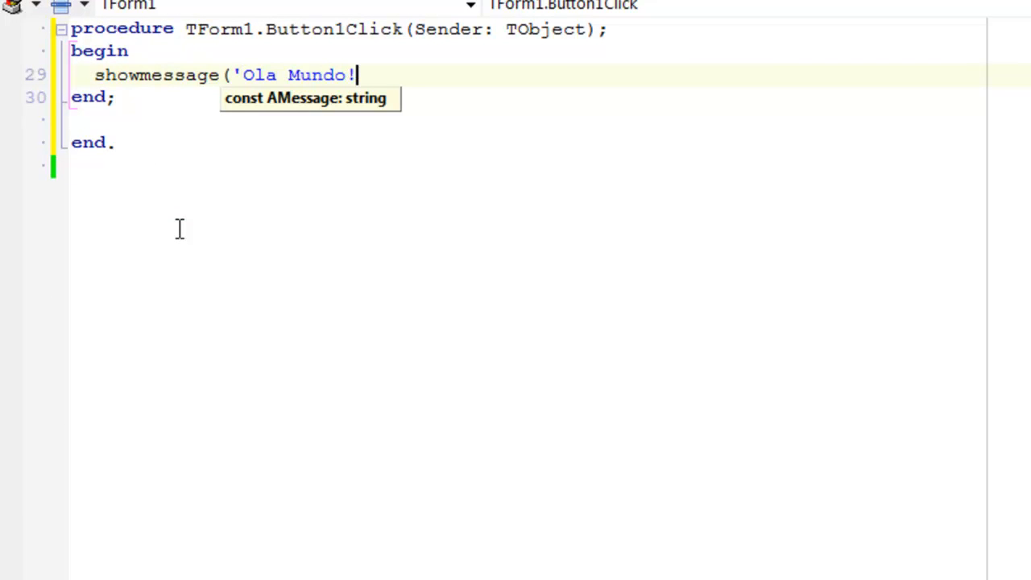
{"action": "type", "text": "');"}
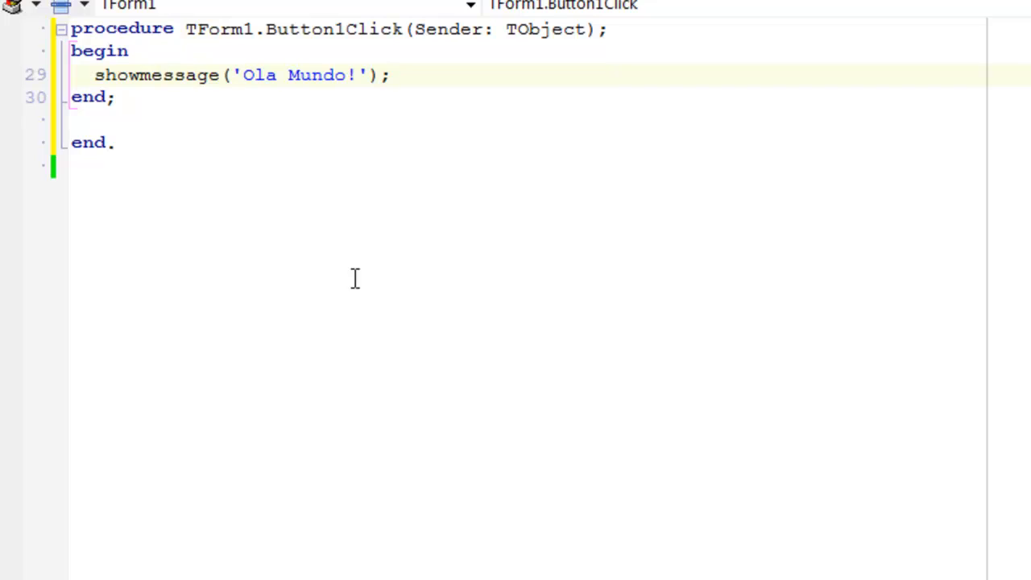
{"action": "key", "text": "F12"}
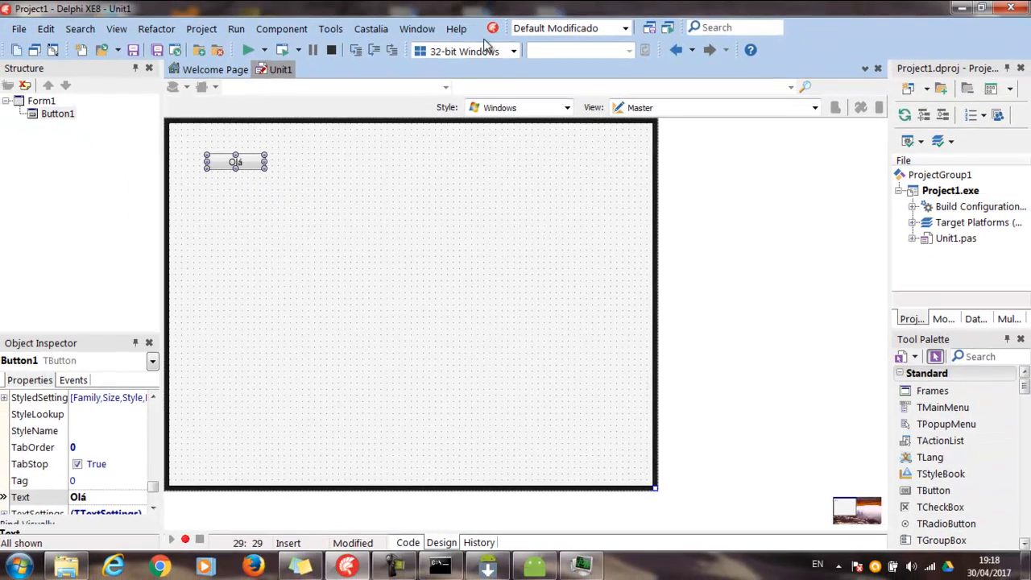
Run the project for 32-bit Windows, test the Olá button twice, dismissing its message each time, and close the form
{"action": "left_click", "coordinate": [281, 50]}
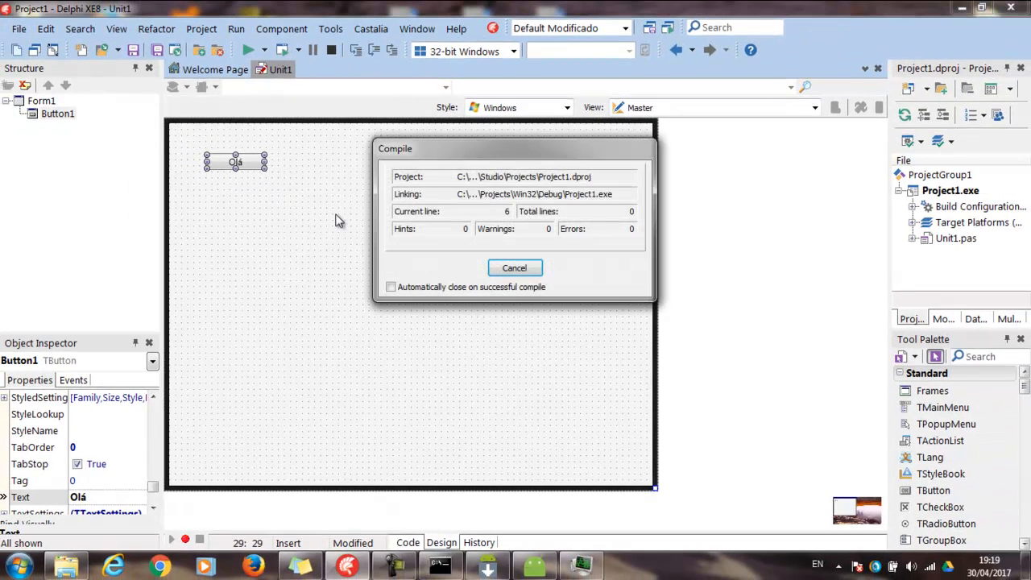
{"action": "key", "text": "F9"}
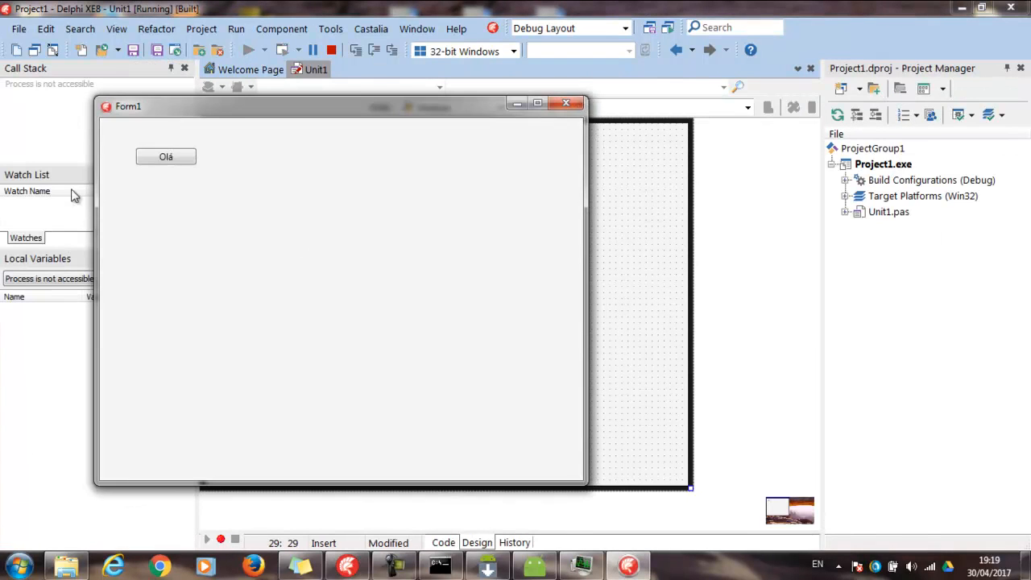
{"action": "left_click_drag", "start_coordinate": [174, 110], "coordinate": [408, 111]}
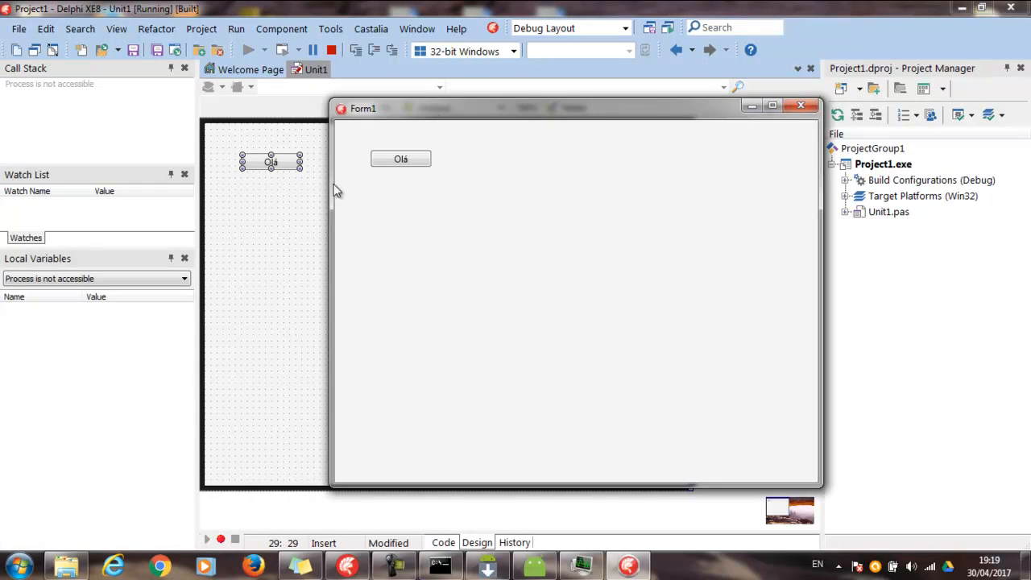
{"action": "left_click", "coordinate": [402, 161]}
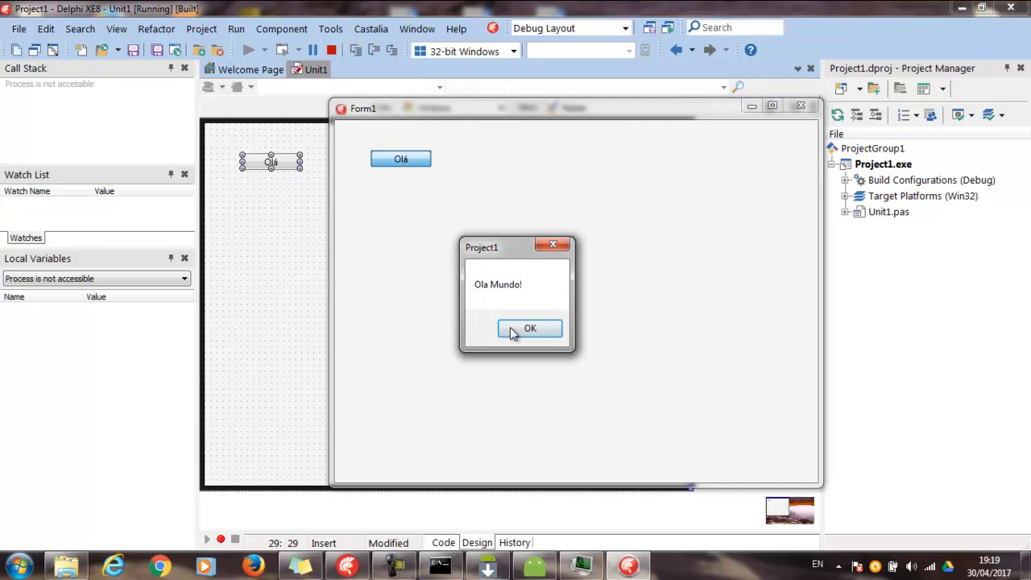
{"action": "left_click", "coordinate": [525, 329]}
{"action": "left_click", "coordinate": [405, 161]}
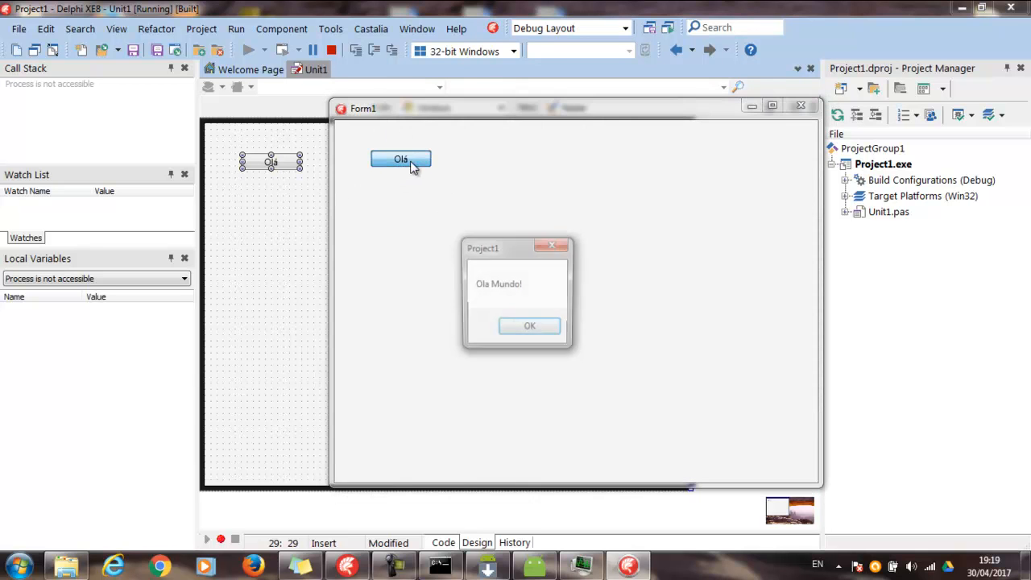
{"action": "left_click", "coordinate": [528, 326]}
{"action": "left_click", "coordinate": [815, 106]}
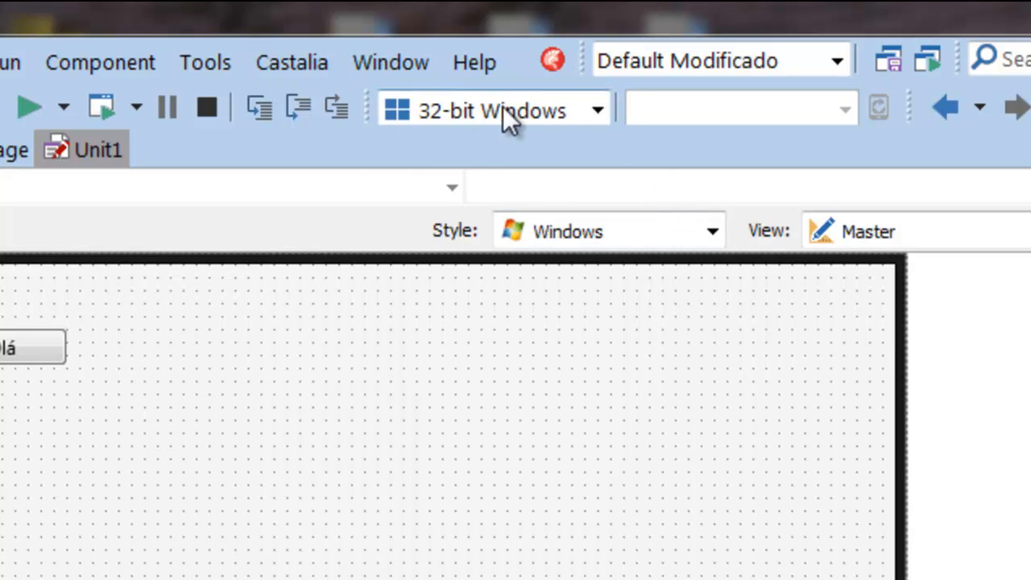
Set the target platform to Android with dispositivo1 (5554) as the device, and run the project without debugging
{"action": "left_click", "coordinate": [598, 111]}
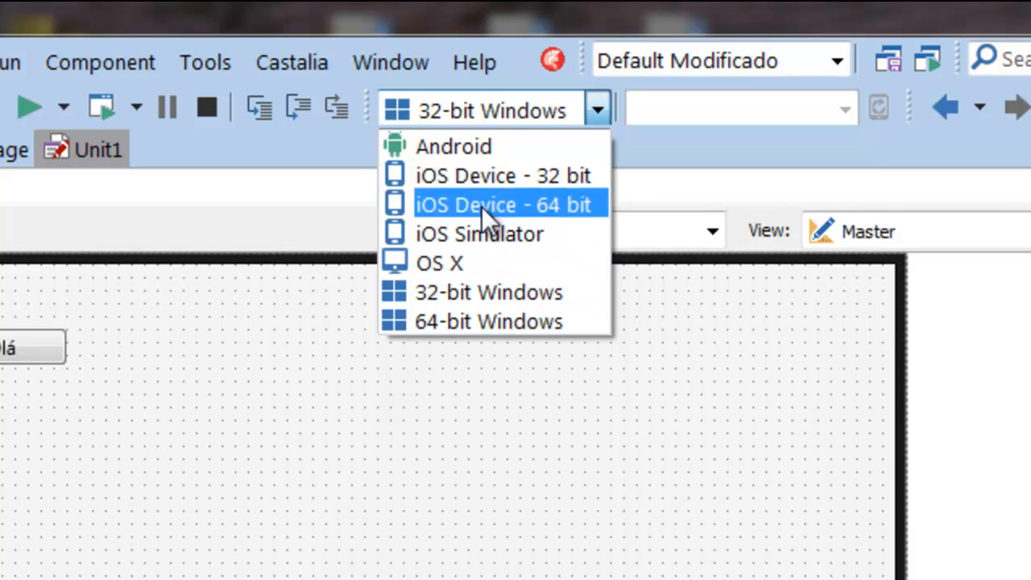
{"action": "left_click", "coordinate": [439, 150]}
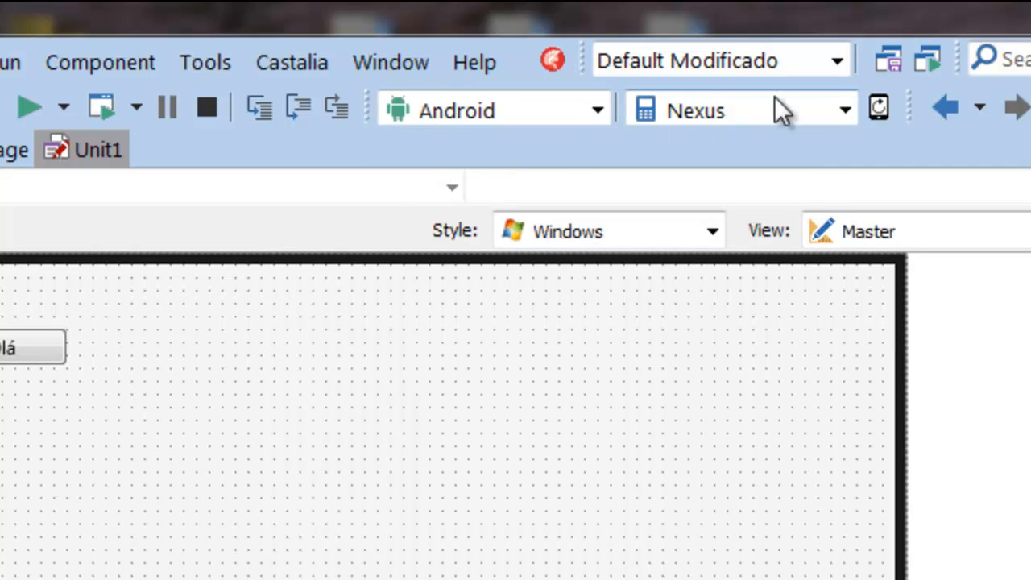
{"action": "left_click", "coordinate": [846, 111]}
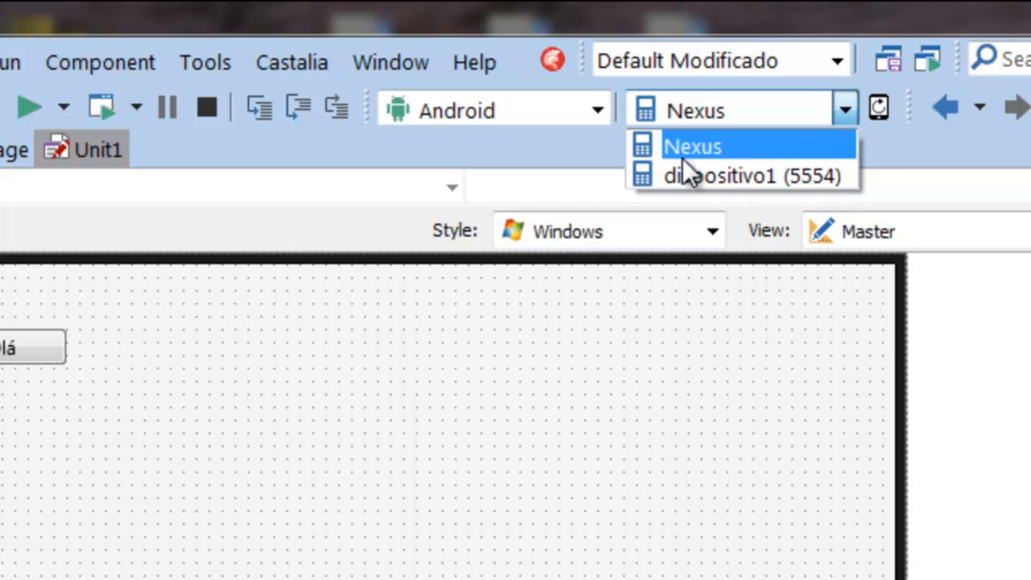
{"action": "left_click", "coordinate": [728, 181]}
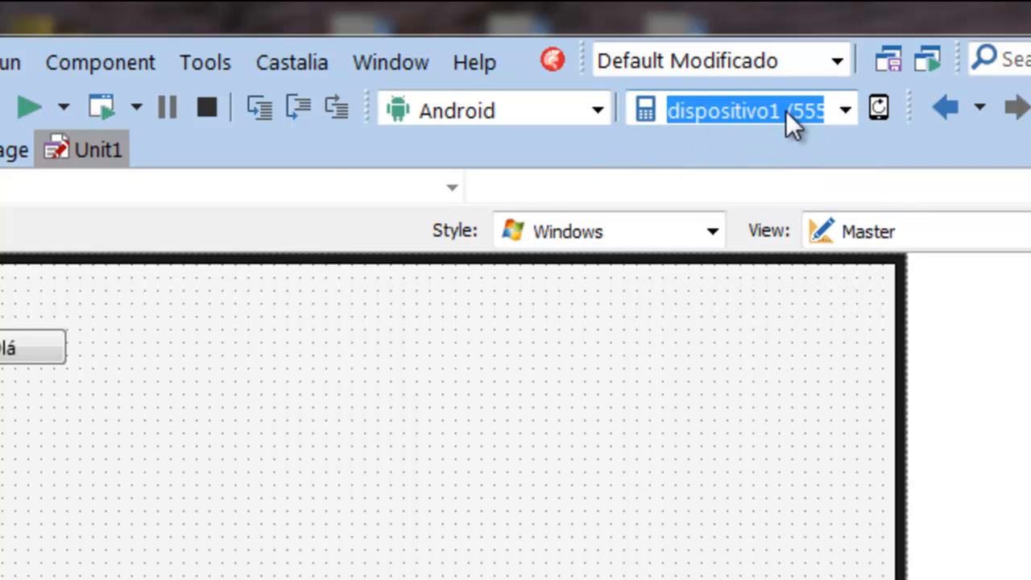
{"action": "left_click", "coordinate": [99, 110]}
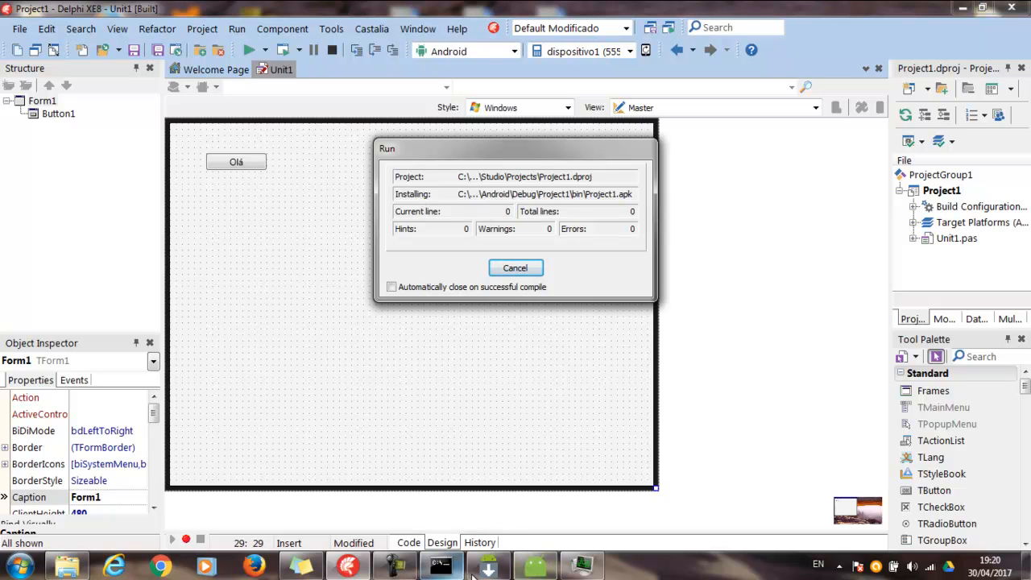
Bring up the dispositivo1 emulator and the Task Manager's performance graphs to monitor the app installation
{"action": "left_click", "coordinate": [537, 569]}
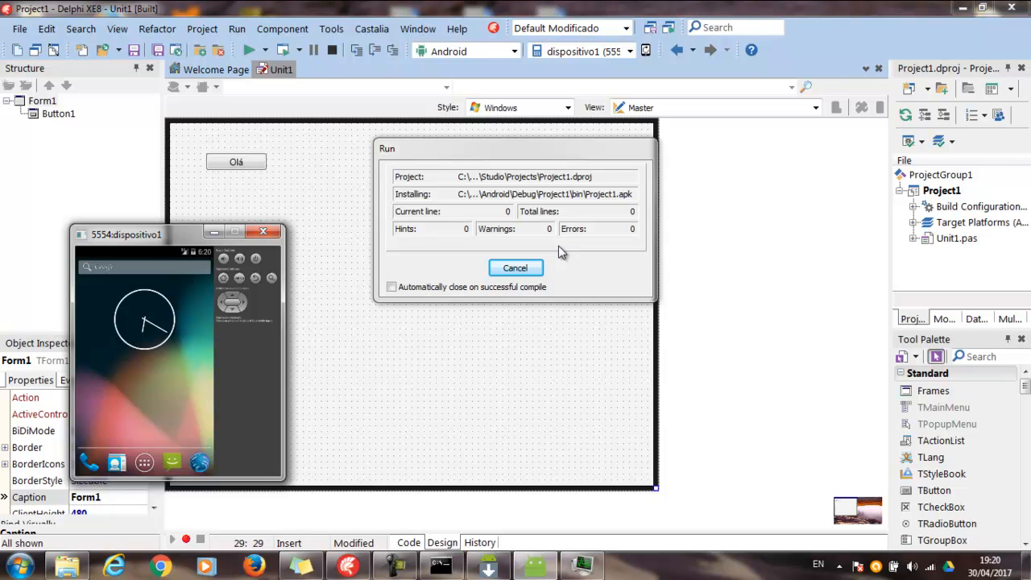
{"action": "left_click", "coordinate": [581, 566]}
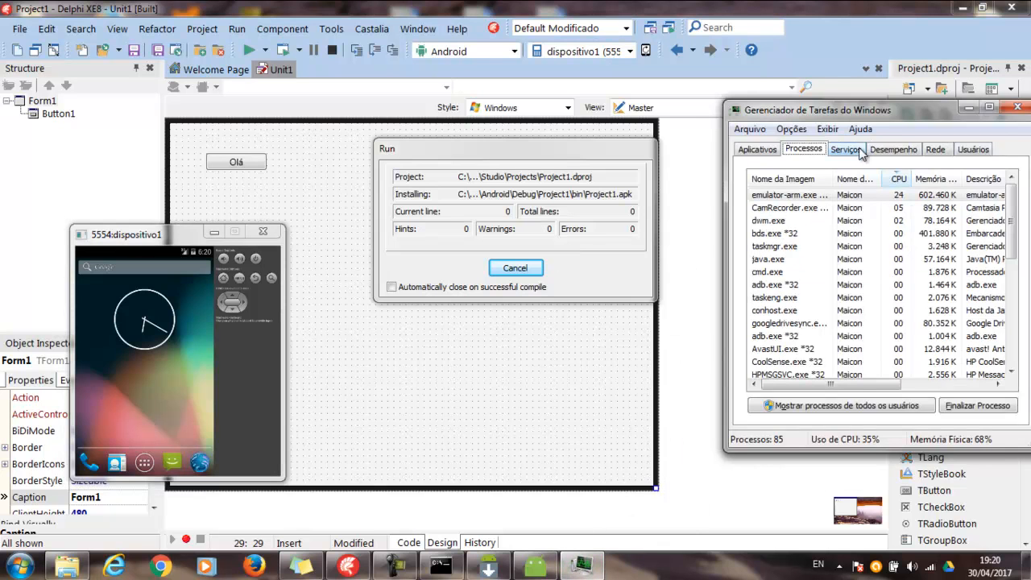
{"action": "left_click", "coordinate": [882, 151]}
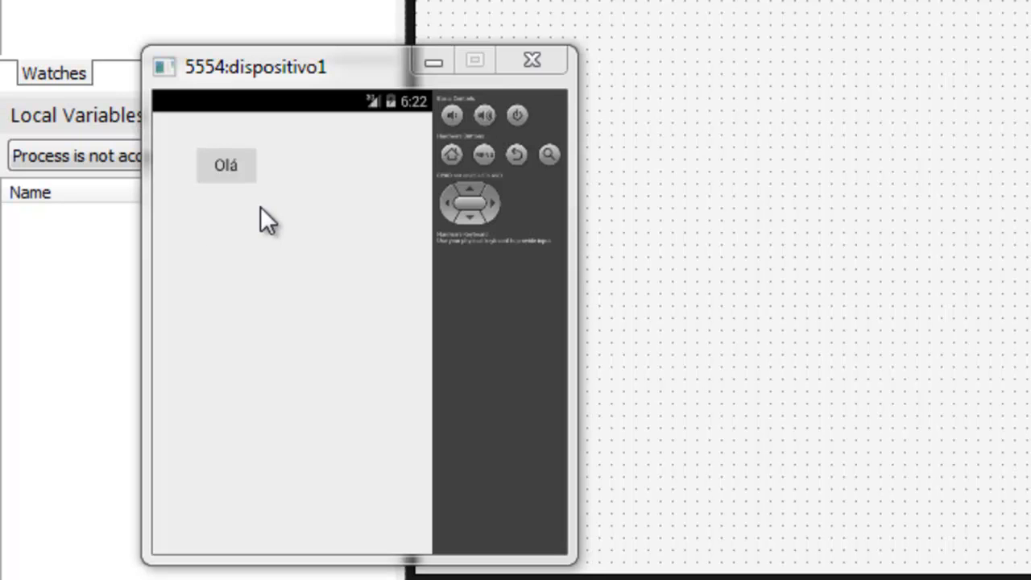
Test the Olá button in the dispositivo1 emulator, dismiss its message, and stop the project's run
{"action": "left_click_drag", "start_coordinate": [251, 67], "coordinate": [538, 45]}
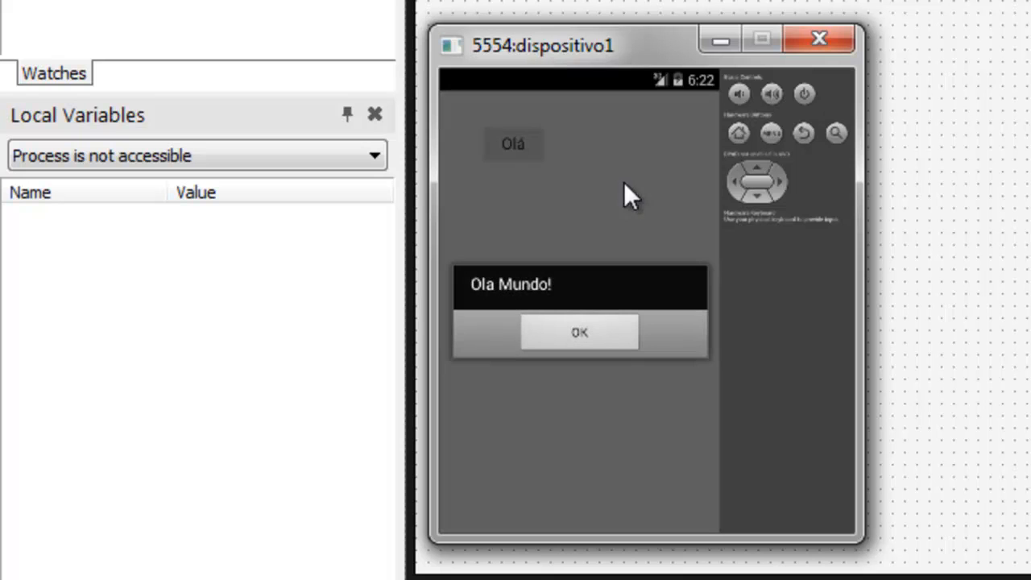
{"action": "left_click", "coordinate": [577, 345]}
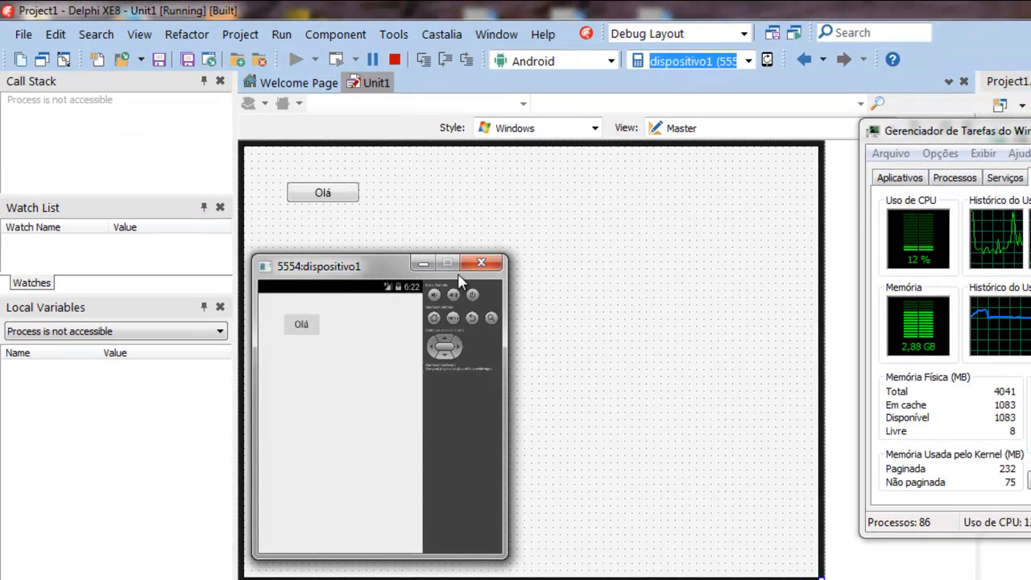
{"action": "left_click", "coordinate": [395, 59]}
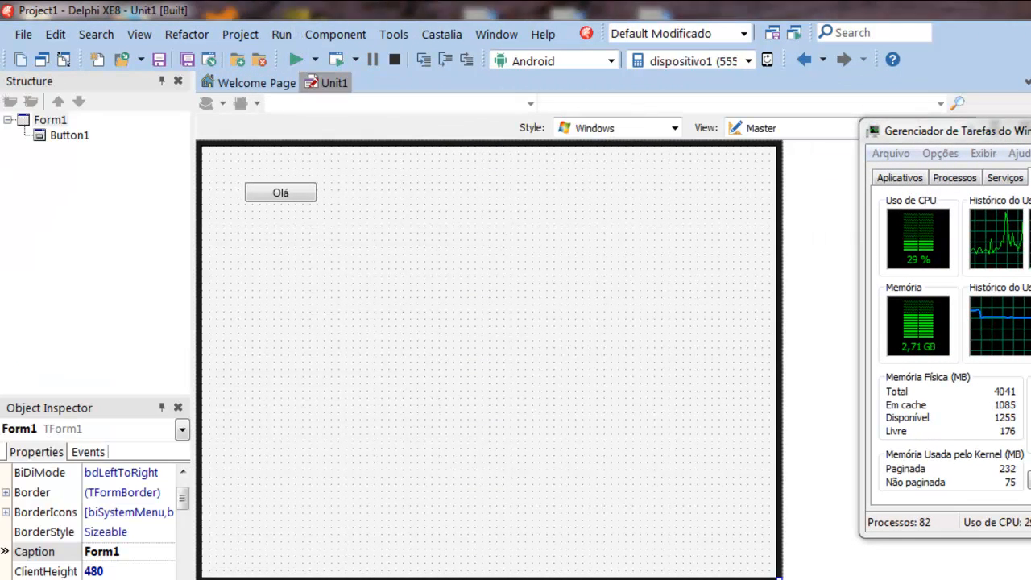
Bring the dispositivo1 emulator back up and launch the installed Project1 app from its app list
{"action": "left_click", "coordinate": [466, 579]}
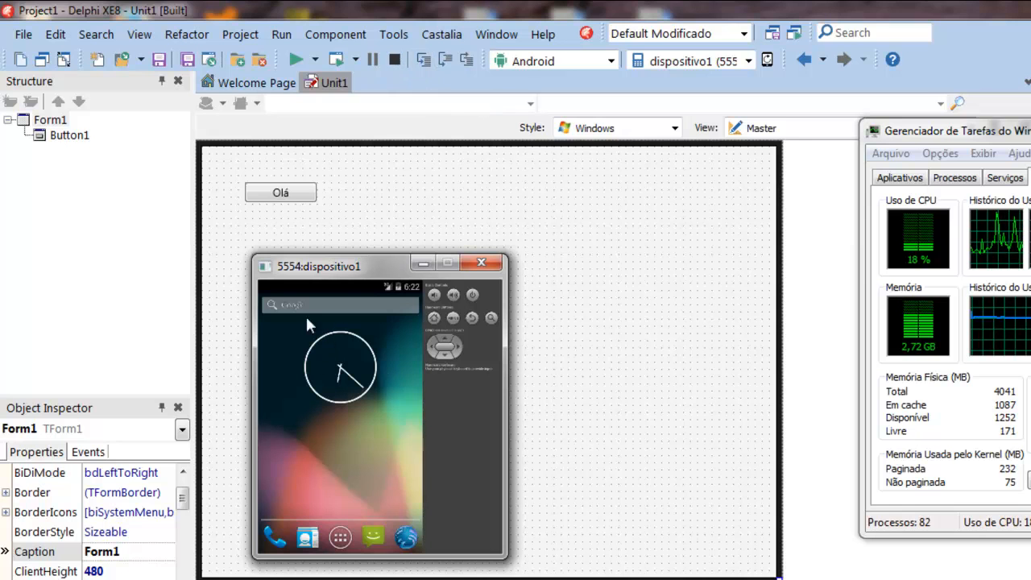
{"action": "left_click", "coordinate": [344, 537]}
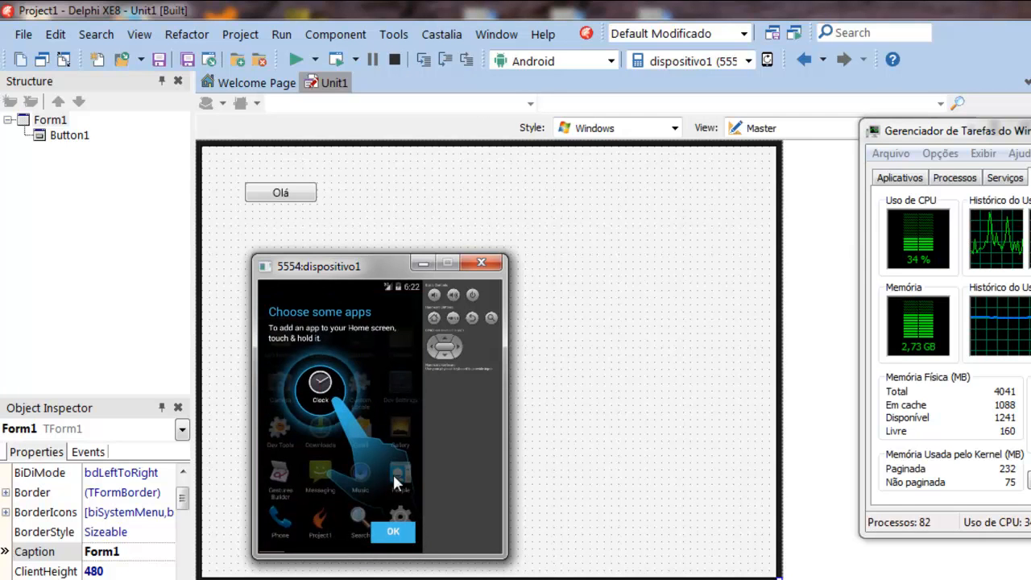
{"action": "left_click", "coordinate": [401, 538]}
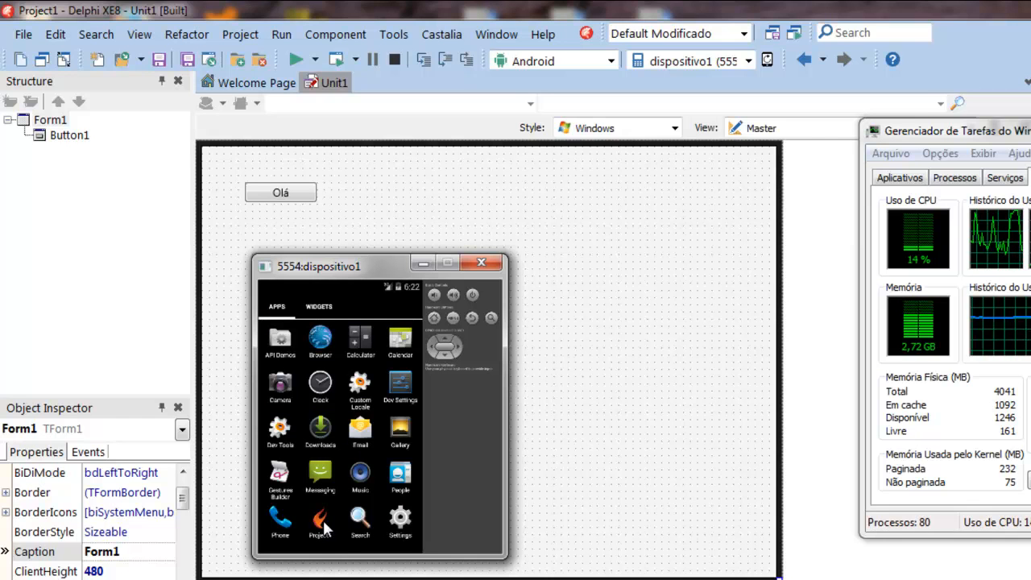
{"action": "left_click", "coordinate": [324, 522]}
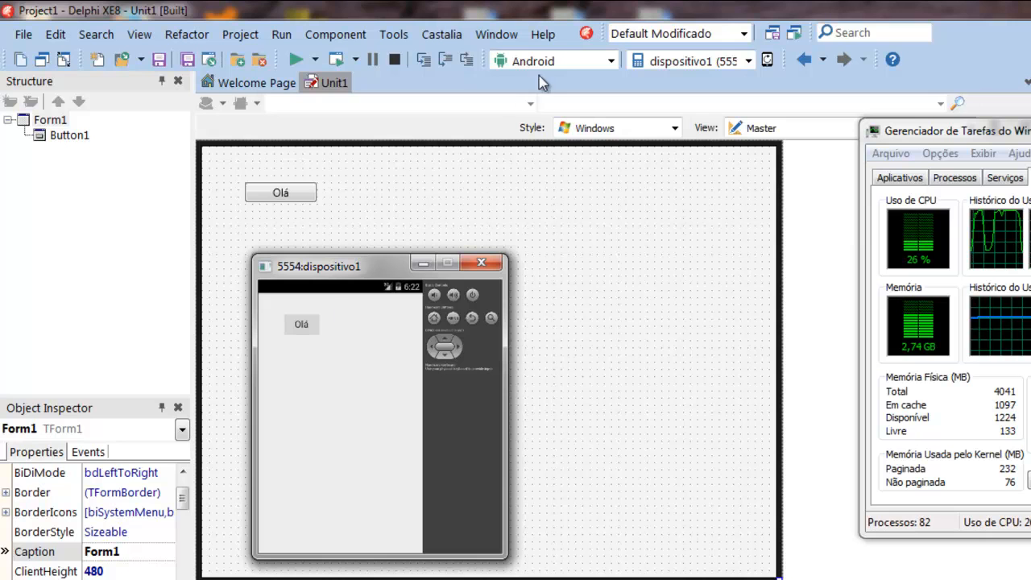
Switch the target platform back to 32-bit Windows and run the project again
{"action": "left_click", "coordinate": [610, 63]}
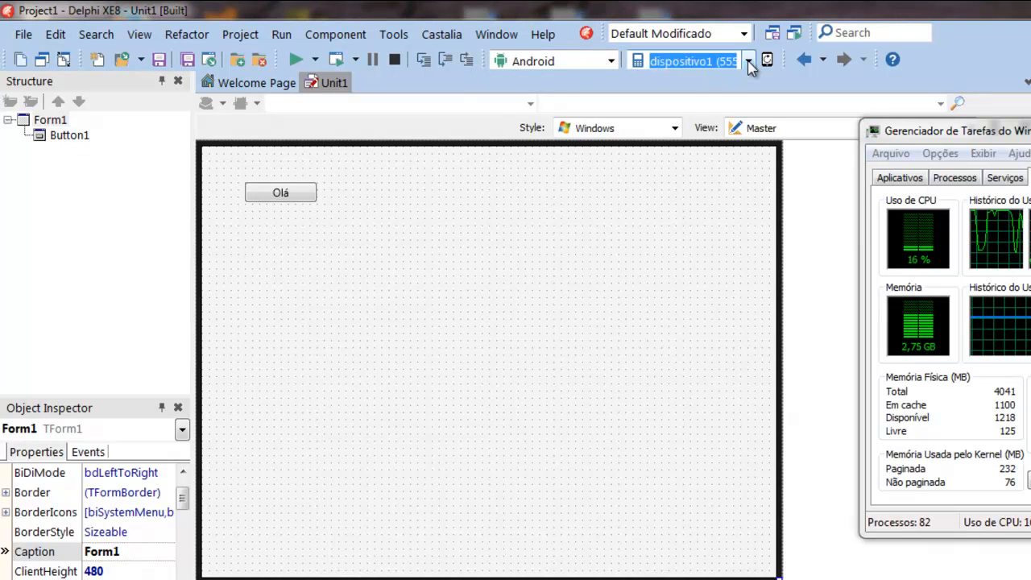
{"action": "left_click", "coordinate": [612, 61]}
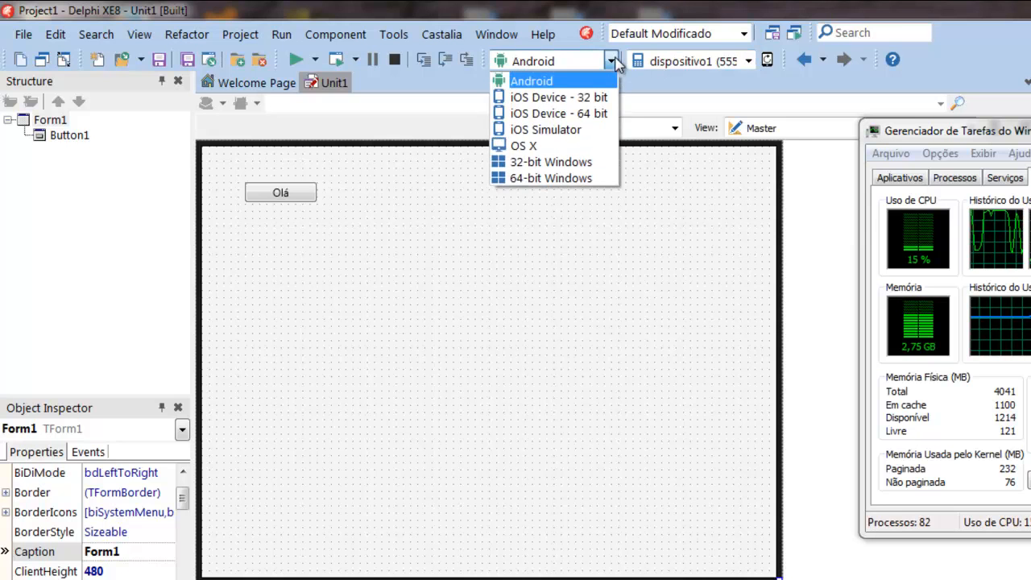
{"action": "left_click", "coordinate": [548, 163]}
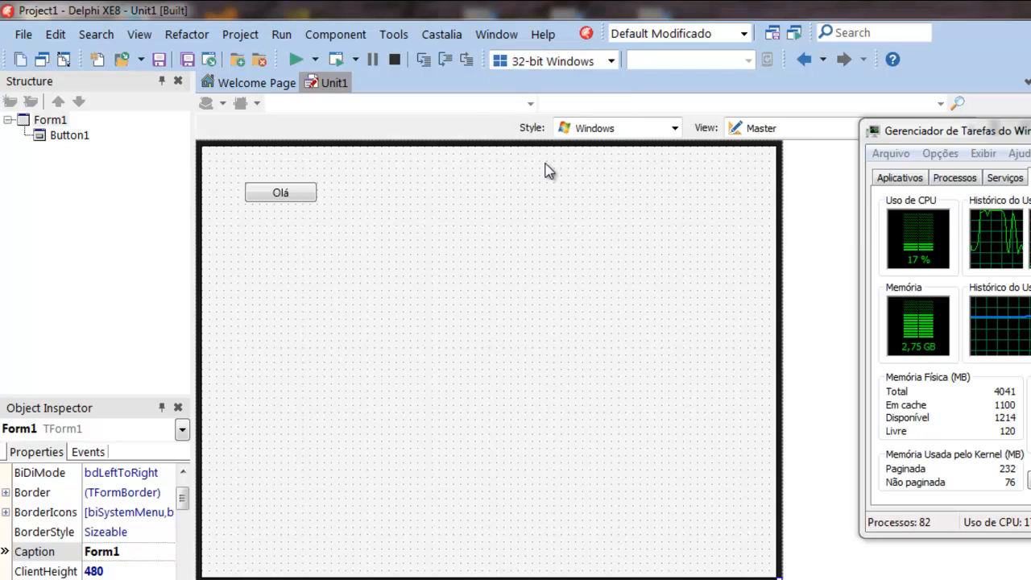
{"action": "key", "text": "ctrl+F9"}
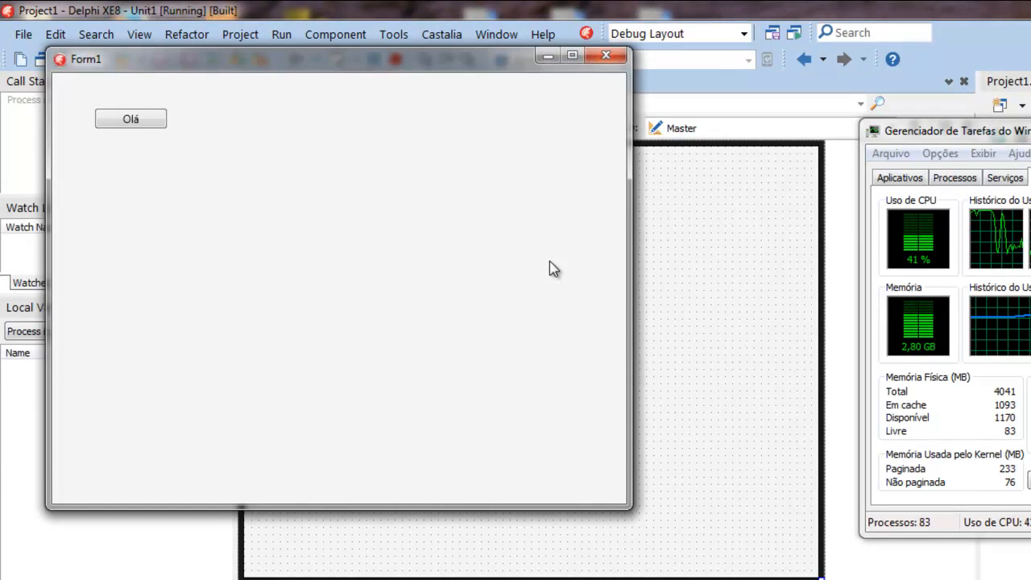
Test the Olá button in the running Windows form, dismiss its message, and close the form
{"action": "left_click", "coordinate": [152, 119]}
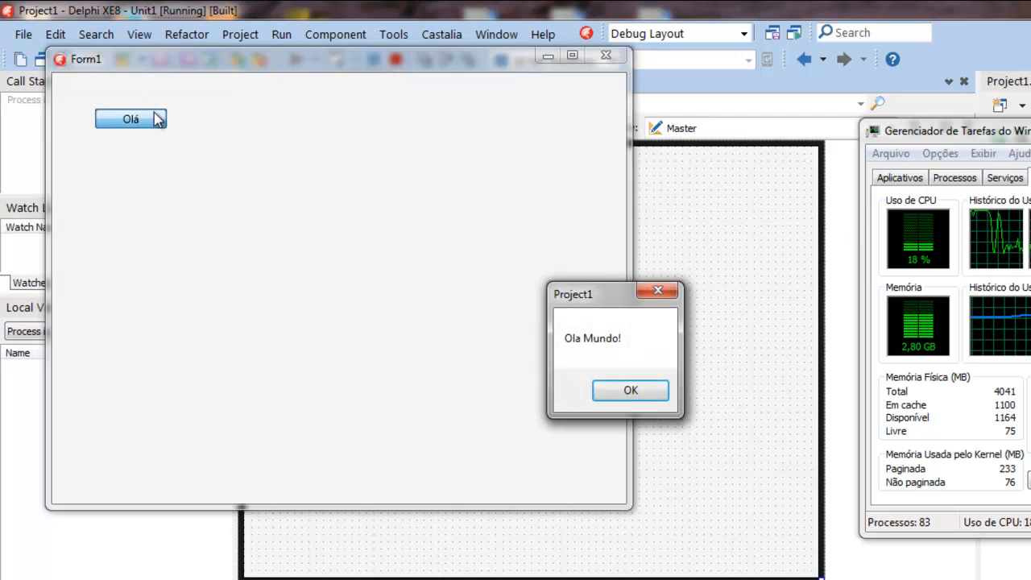
{"action": "left_click", "coordinate": [630, 390]}
{"action": "left_click", "coordinate": [606, 55]}
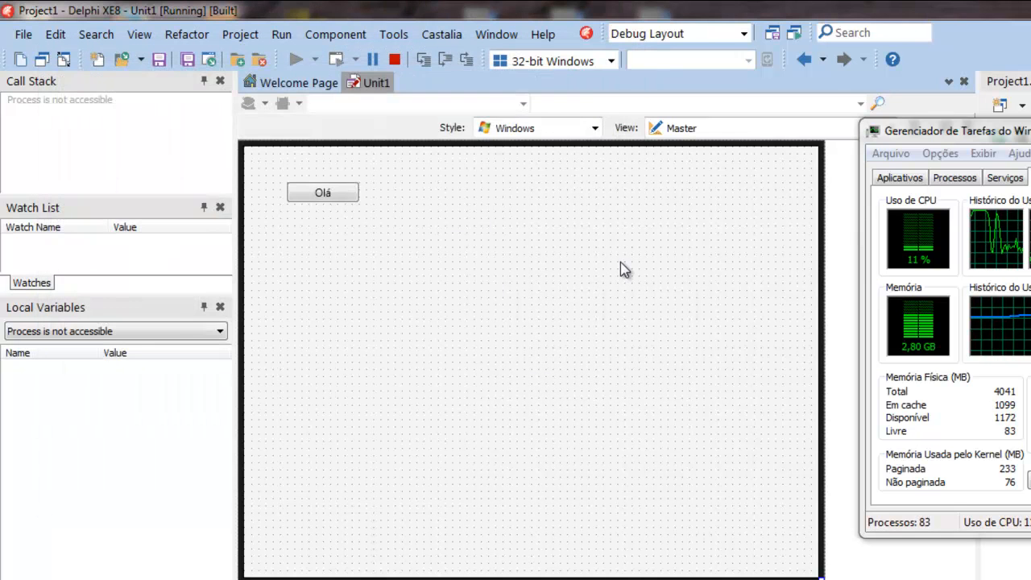